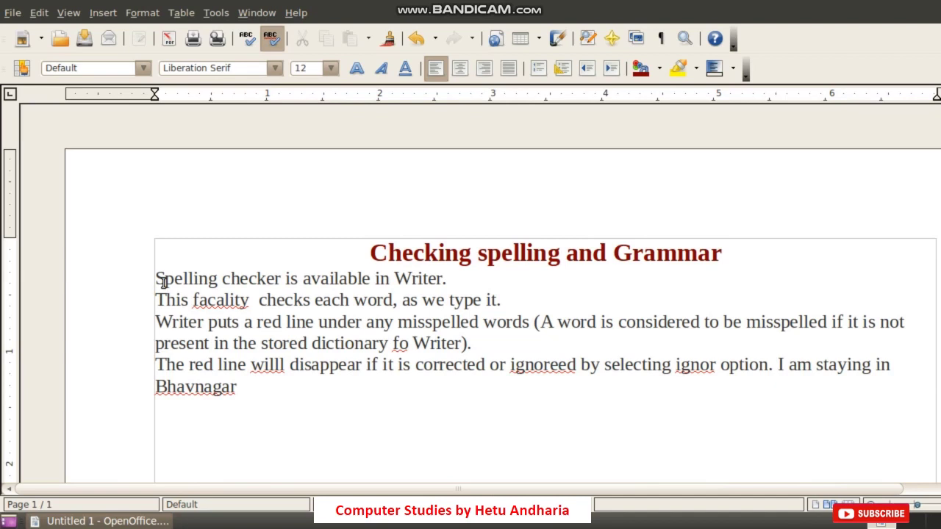
drag(159, 283, 235, 298)
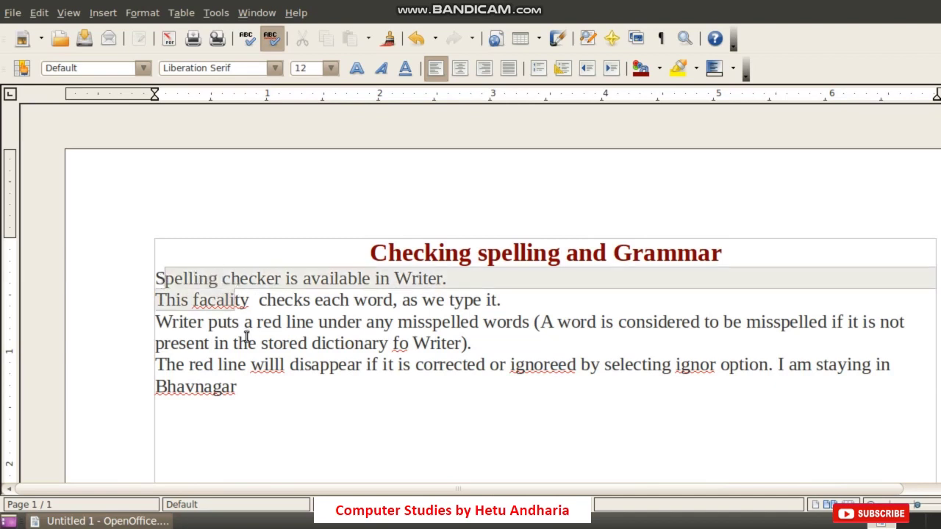
click(280, 323)
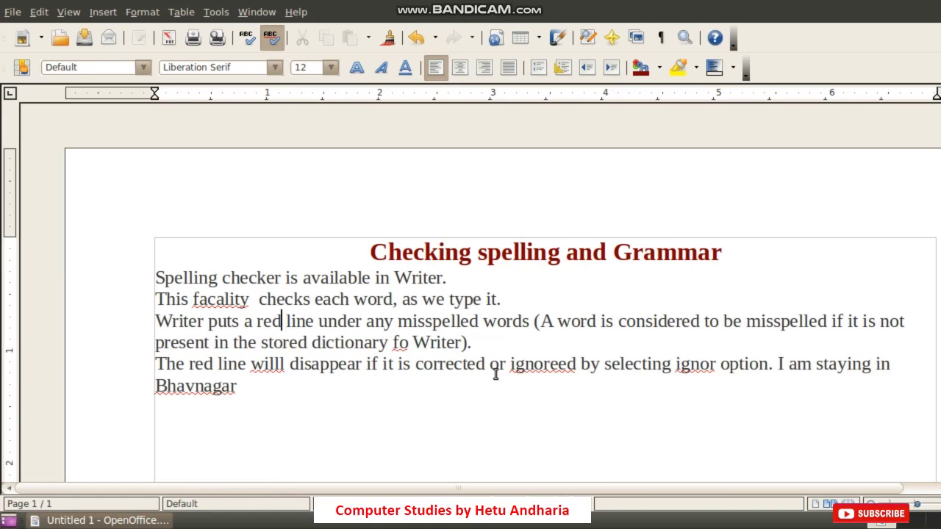
click(540, 322)
key(shift+Down)
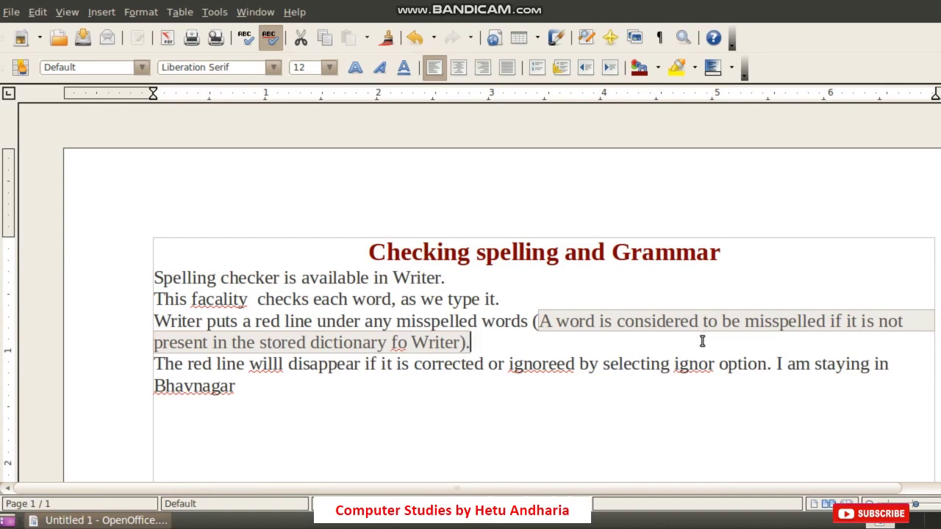
click(219, 387)
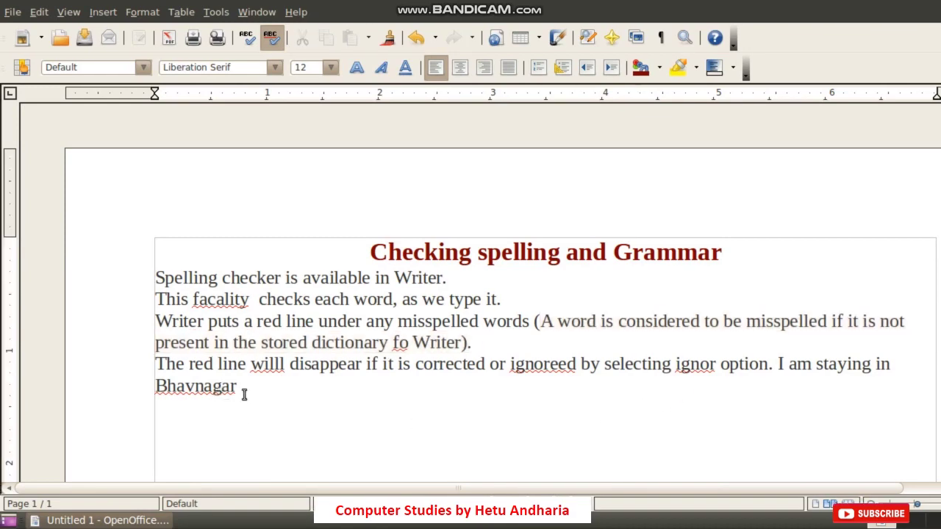
drag(242, 386, 152, 385)
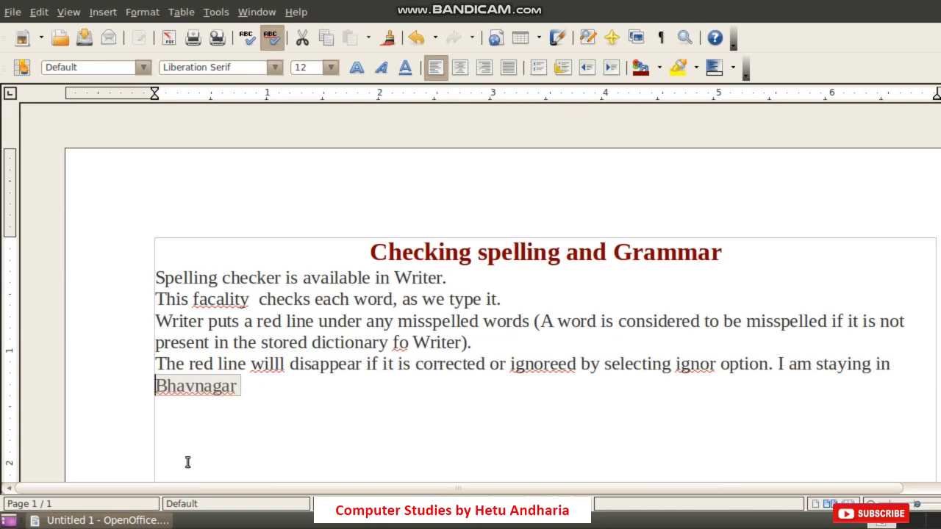
click(292, 401)
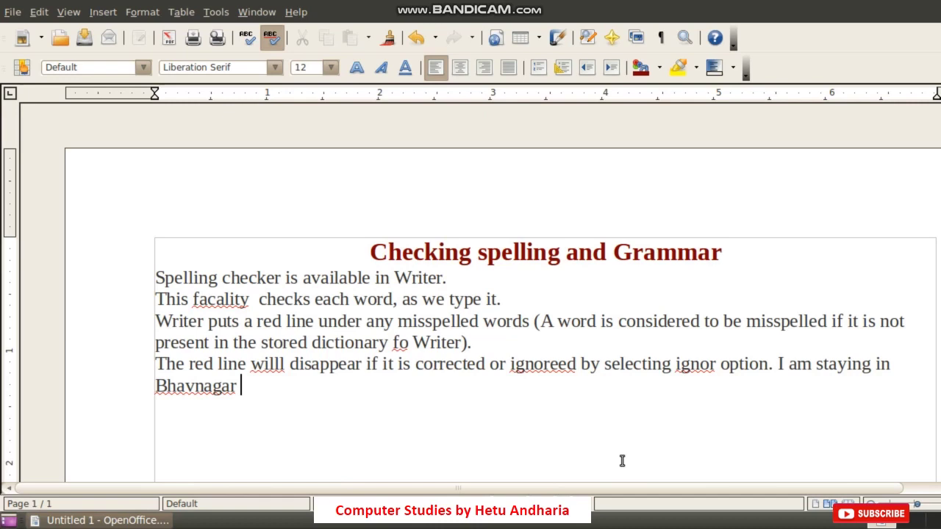
Replace the misspelled word "ignor" in the last paragraph with the suggestion "ignore".
right_click(692, 364)
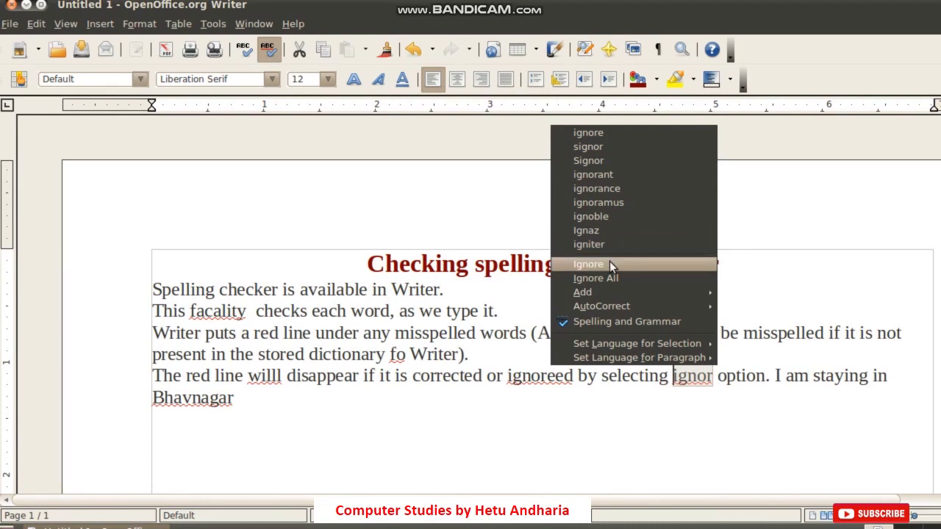
click(627, 134)
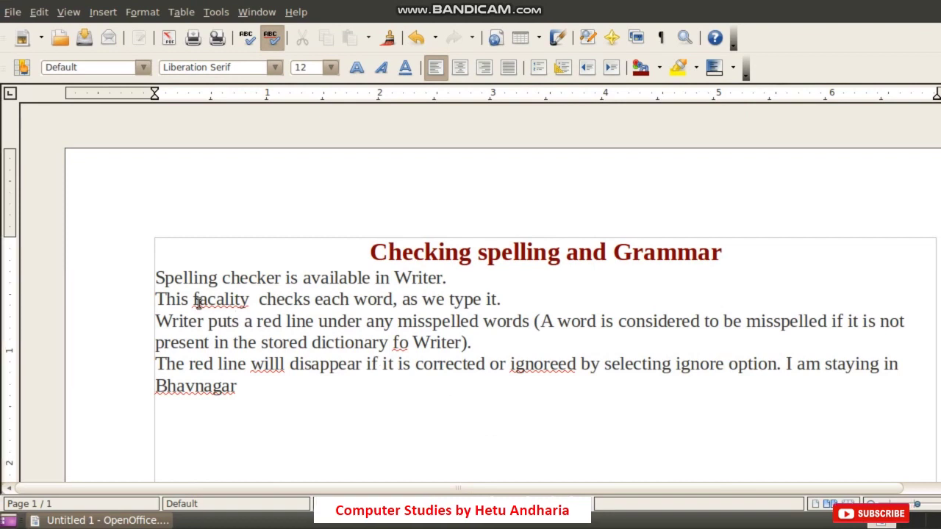
Run the Spelling and Grammar check from the start of the body text and change "facality" to "facility".
click(156, 277)
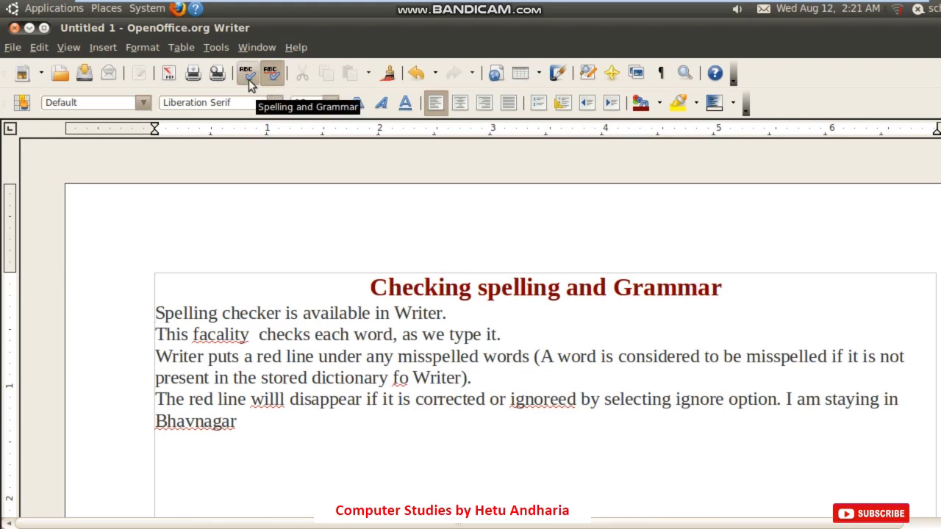
click(215, 49)
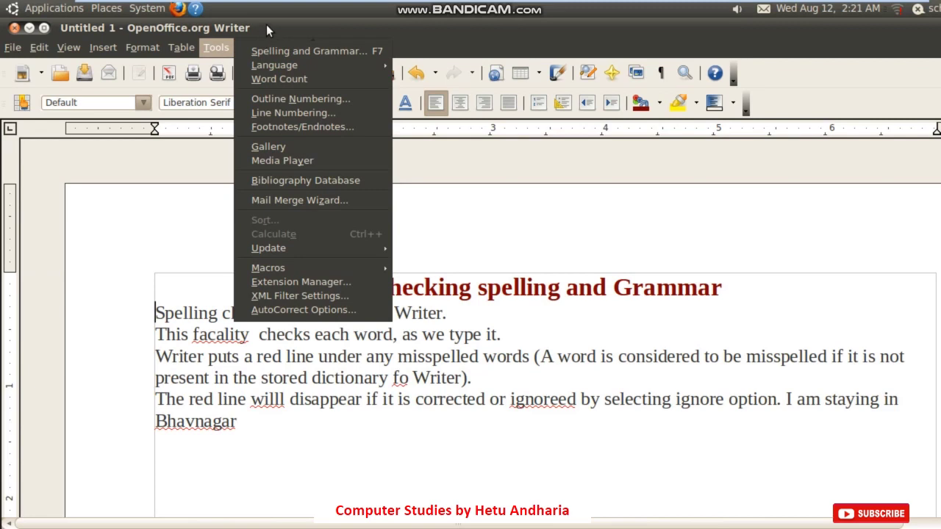
click(267, 26)
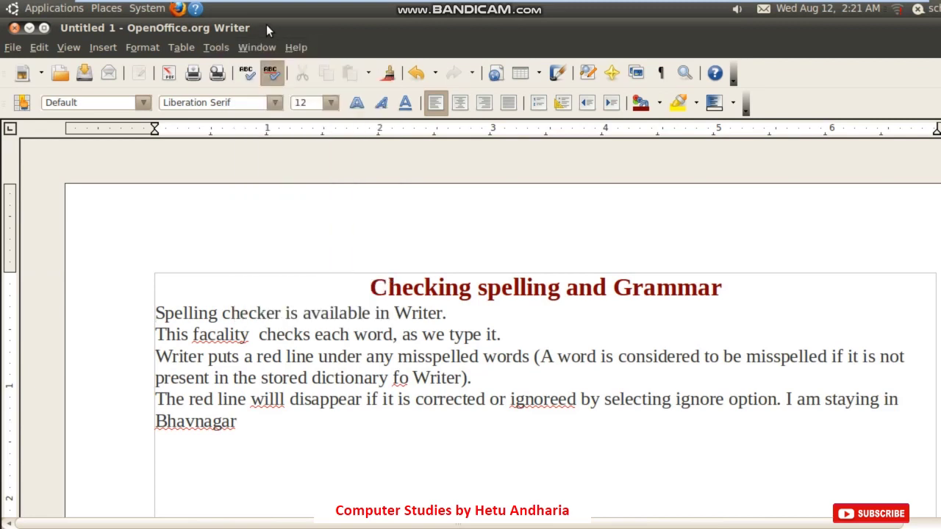
click(244, 73)
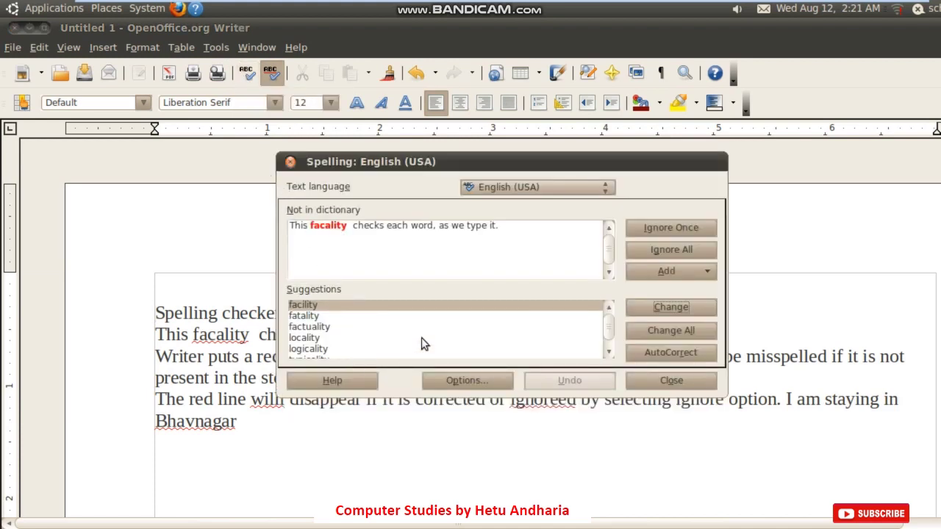
drag(467, 161, 603, 168)
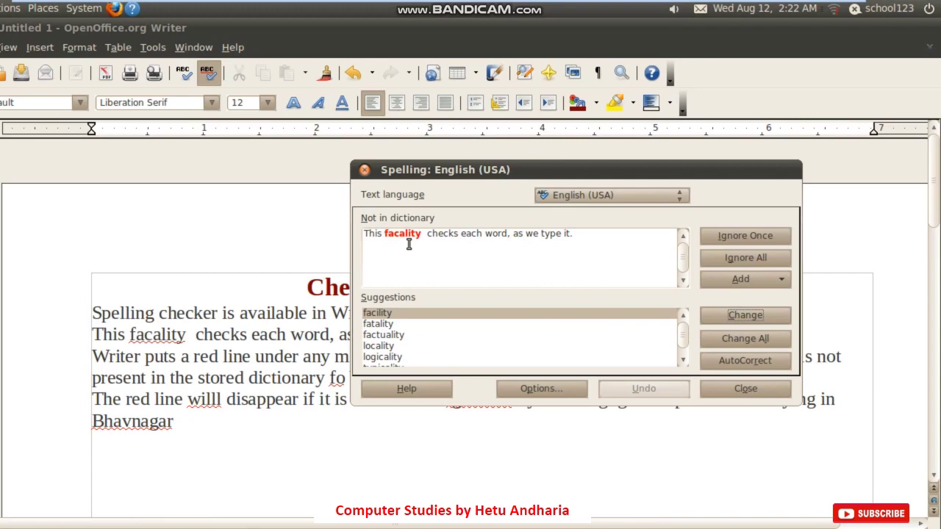
click(708, 315)
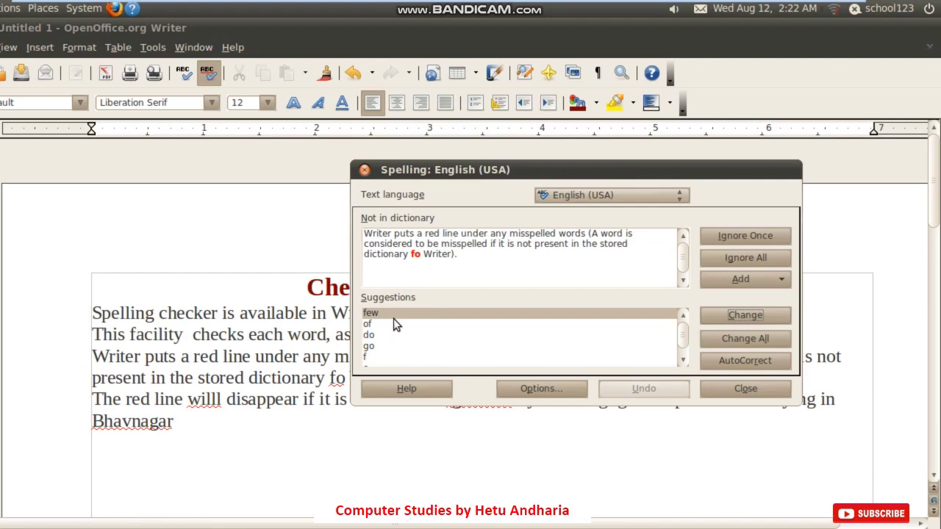
Correct the next flagged words in the spelling check: "fo" to "of", "willl" to "will" and "ignoreed" to "ignored".
click(371, 324)
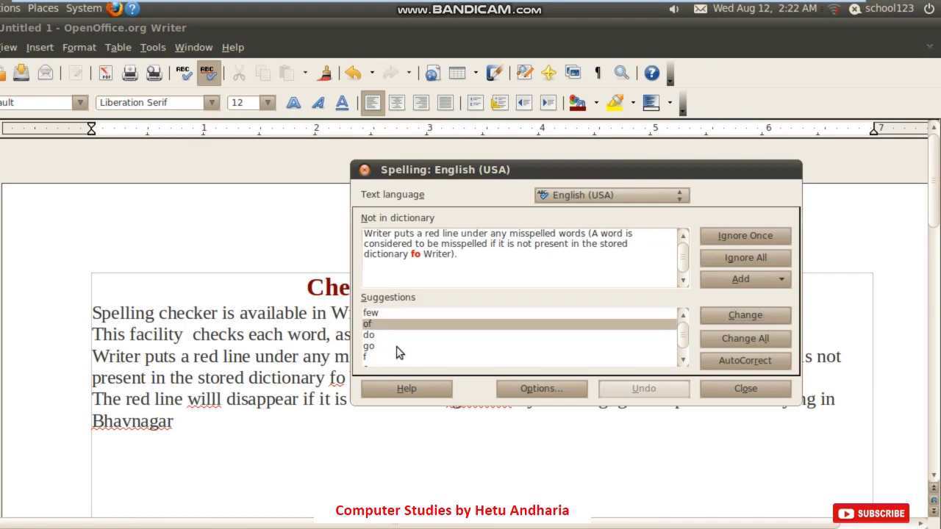
click(716, 316)
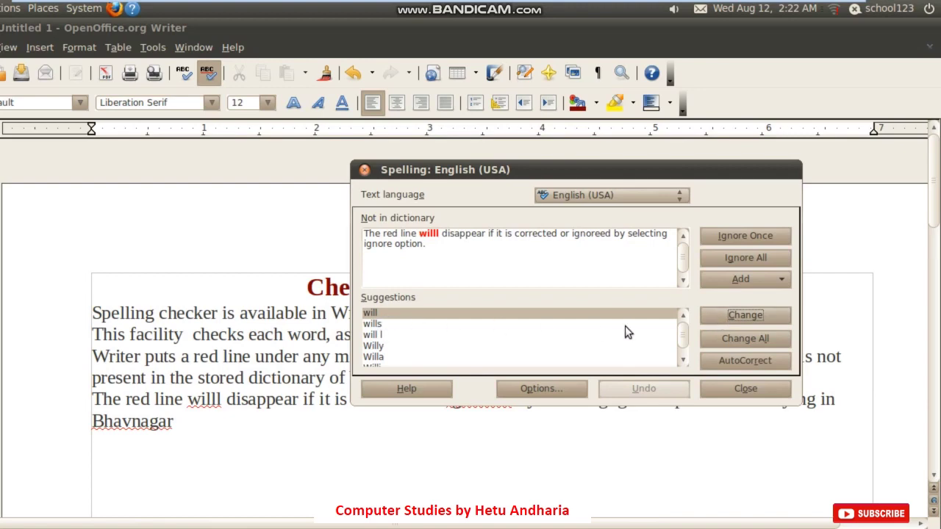
click(712, 321)
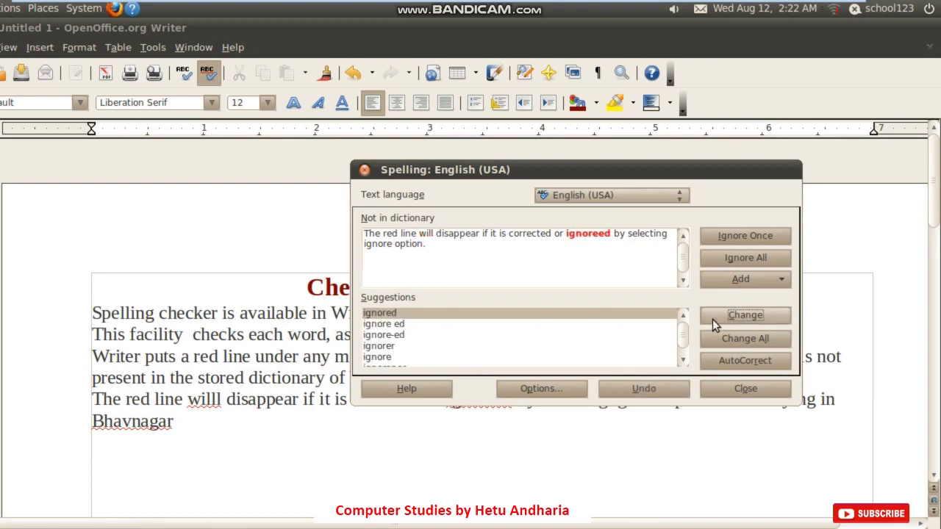
click(712, 319)
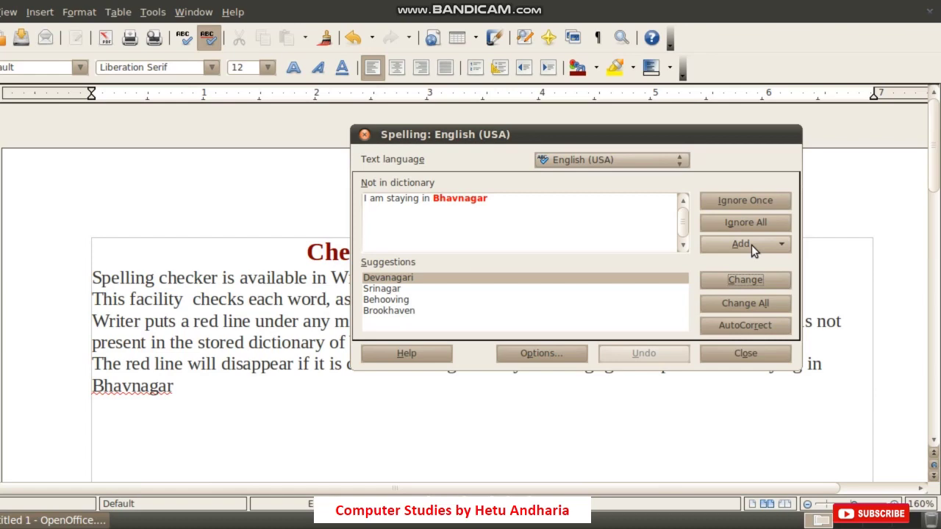
Close the spelling check and add the word "Bhavnagar" to the standard.dic dictionary.
click(724, 353)
right_click(193, 387)
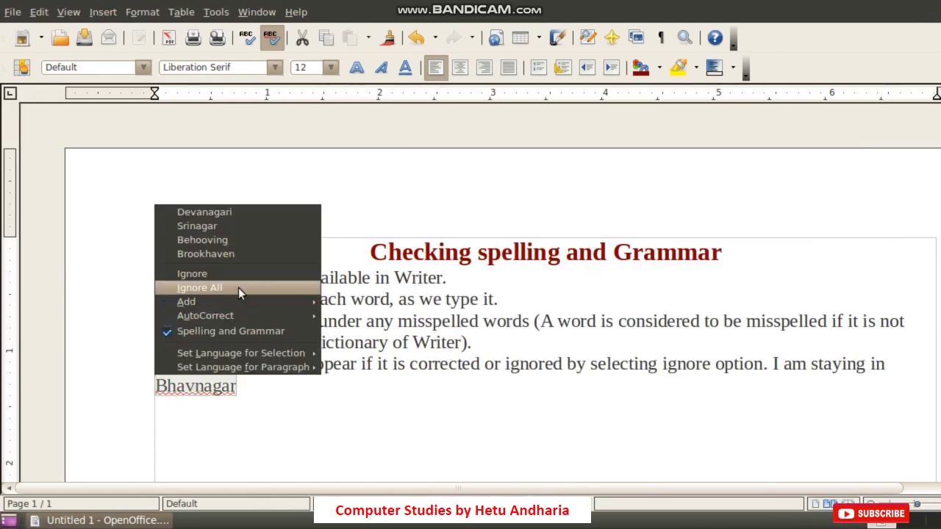
mouse_move(225, 304)
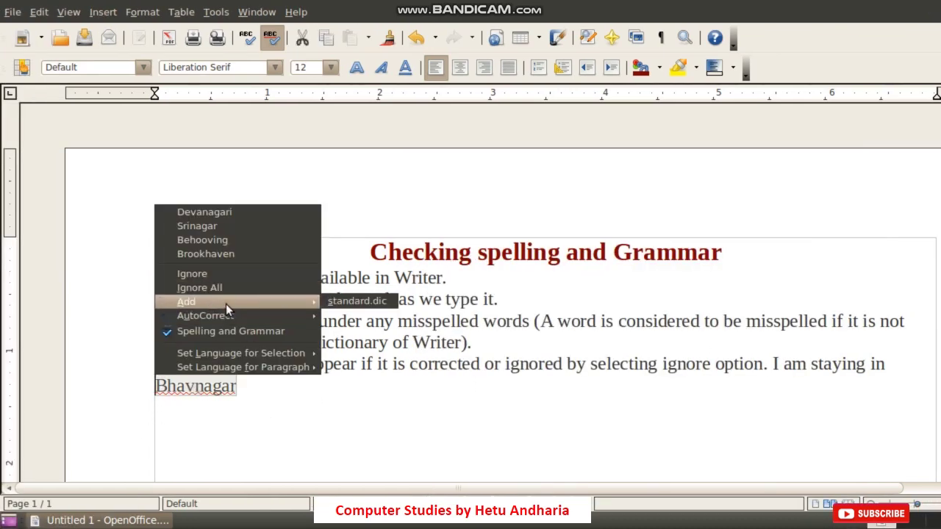
click(340, 302)
click(346, 385)
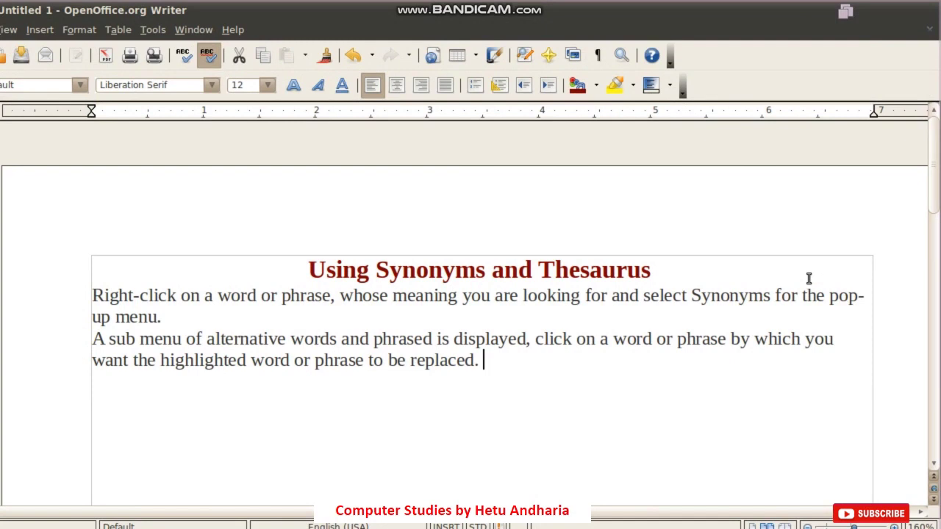
drag(376, 272, 486, 277)
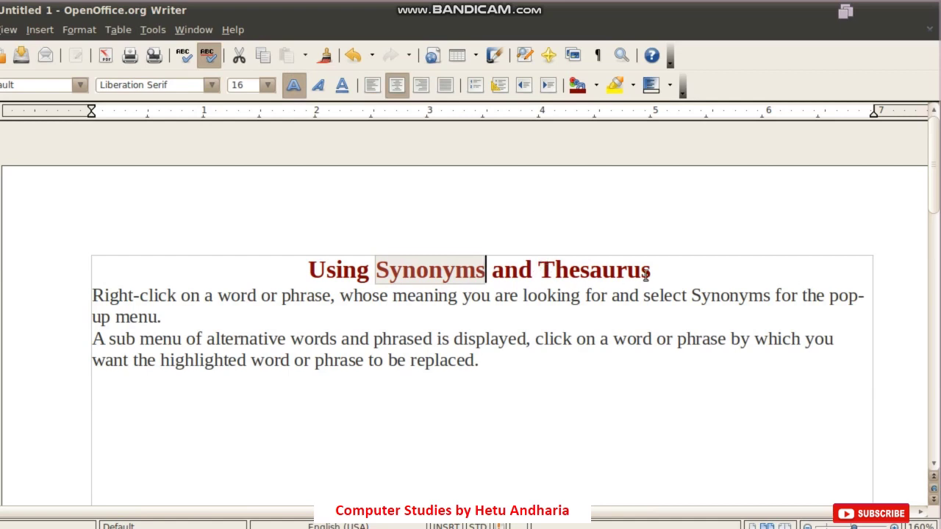
click(536, 362)
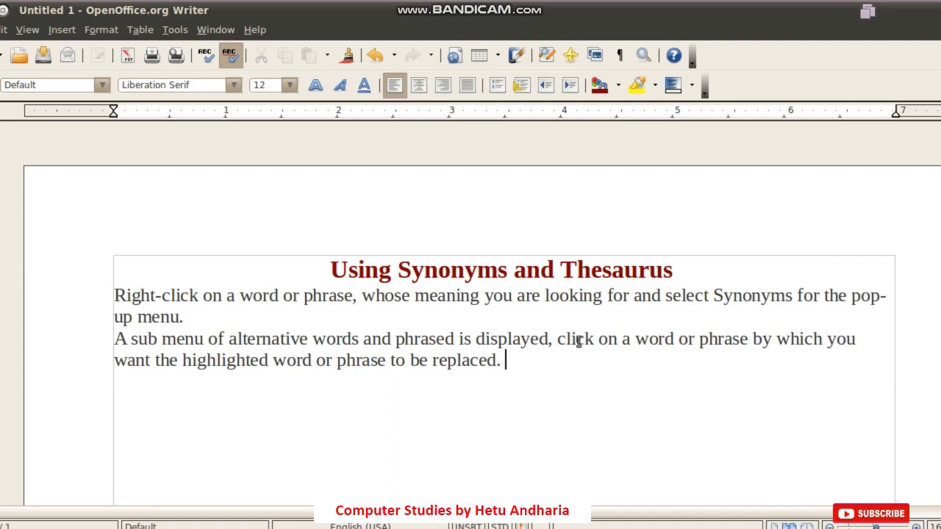
Look for a synonyms option in the context commands of "word" in the second paragraph.
right_click(648, 343)
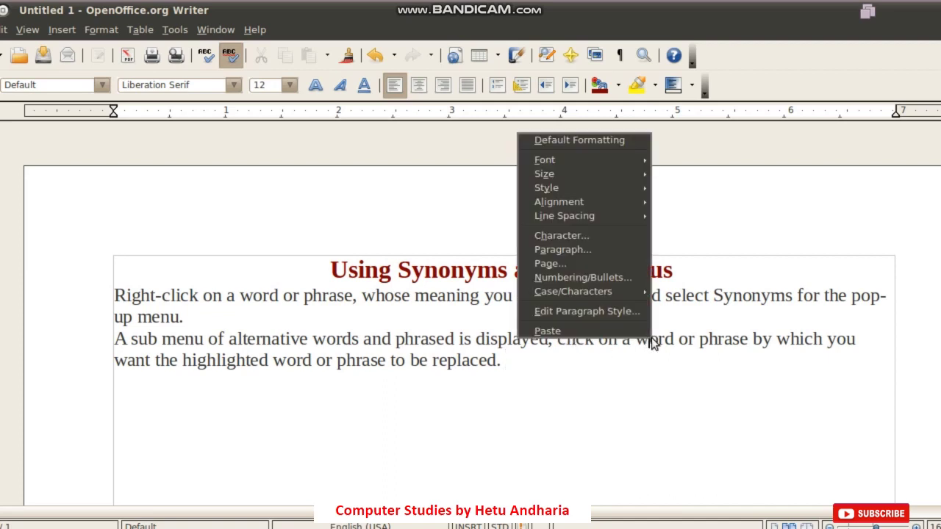
mouse_move(623, 295)
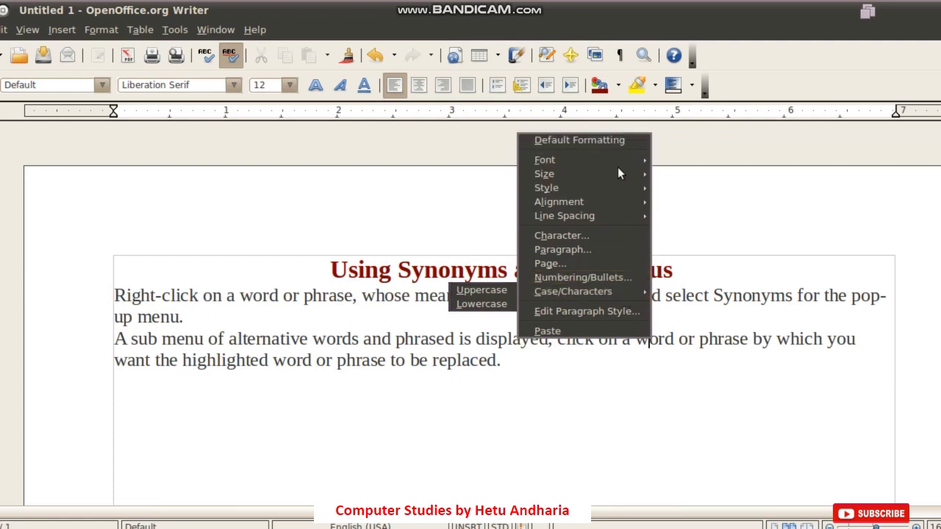
click(610, 356)
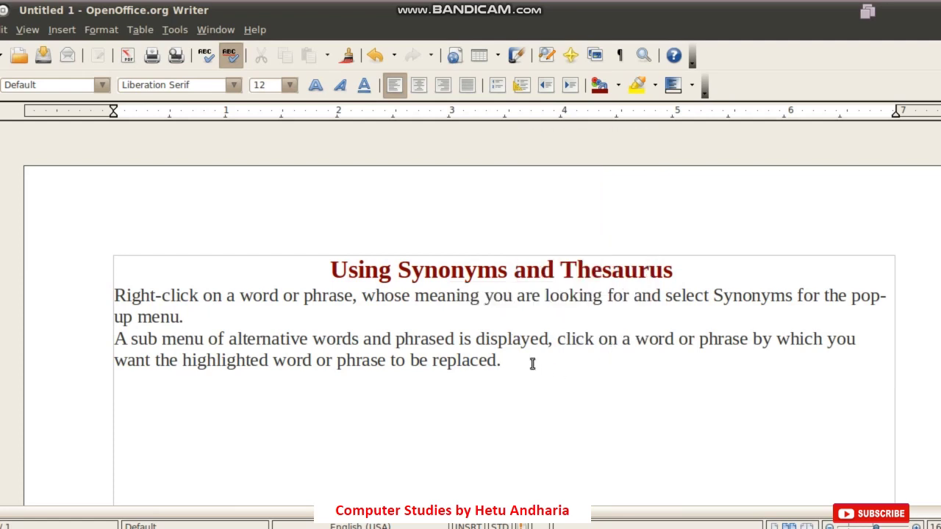
Select the word "meaning" in the first paragraph and look for the Thesaurus command among the language tools.
click(446, 295)
double_click(437, 296)
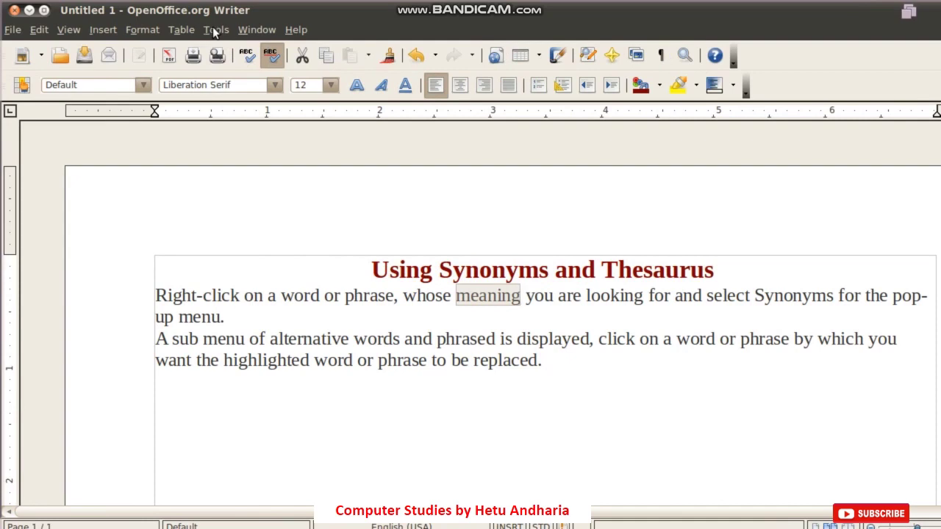
click(215, 29)
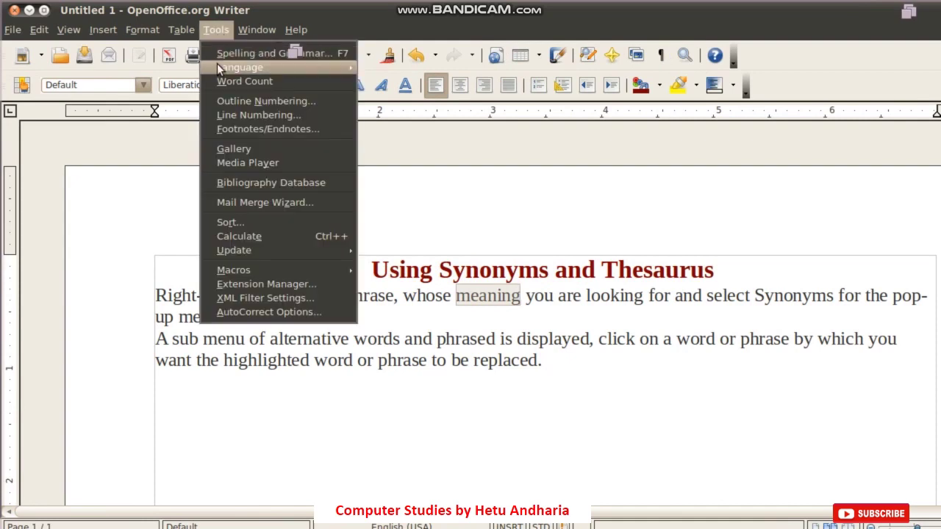
mouse_move(222, 69)
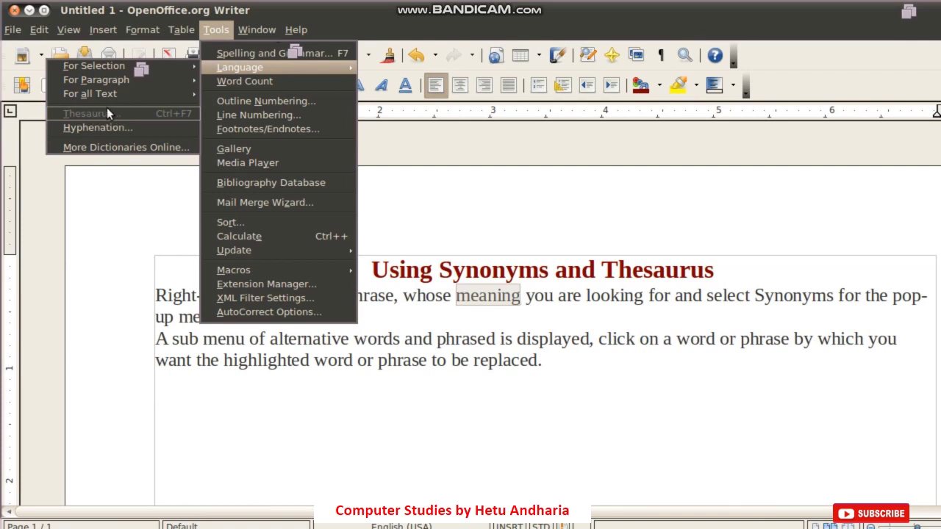
click(463, 341)
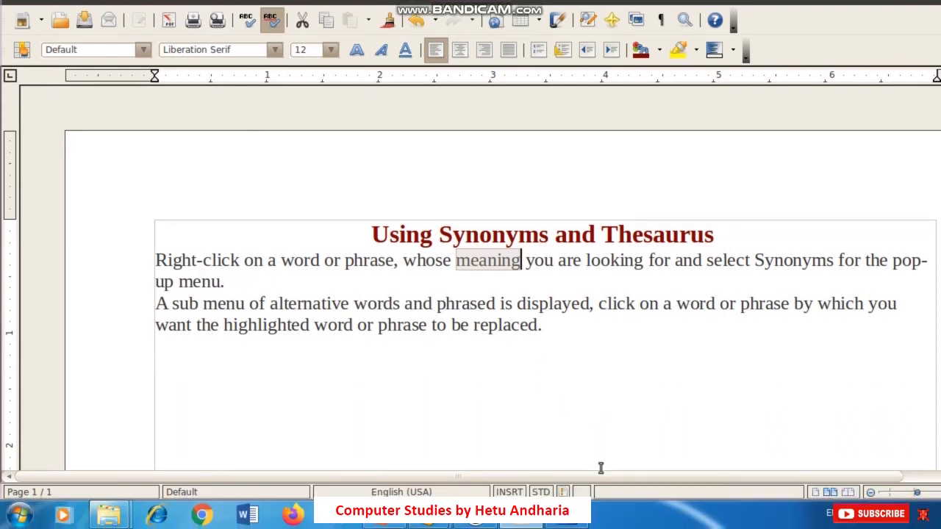
Switch to the blank Microsoft Word document and enter the misspelled word "Demonstate".
click(566, 518)
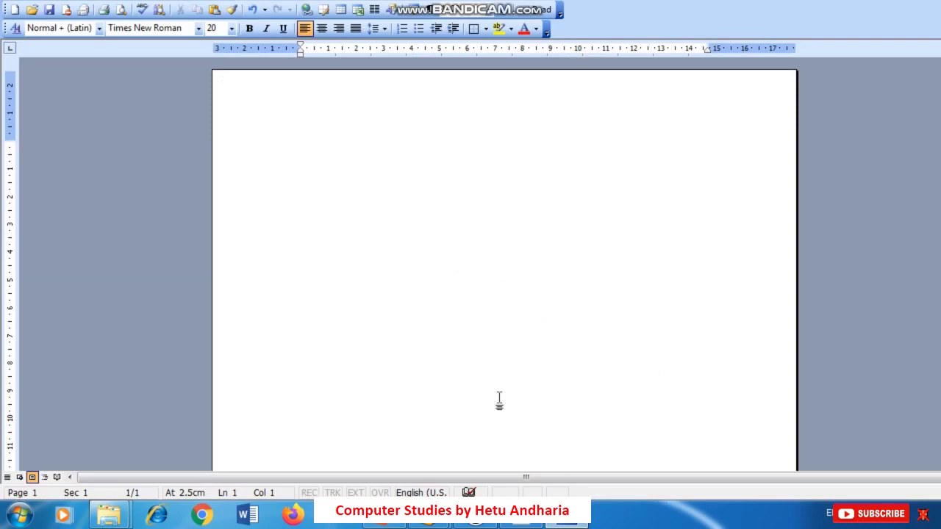
text(demonstaa)
key(BackSpace)
text(te)
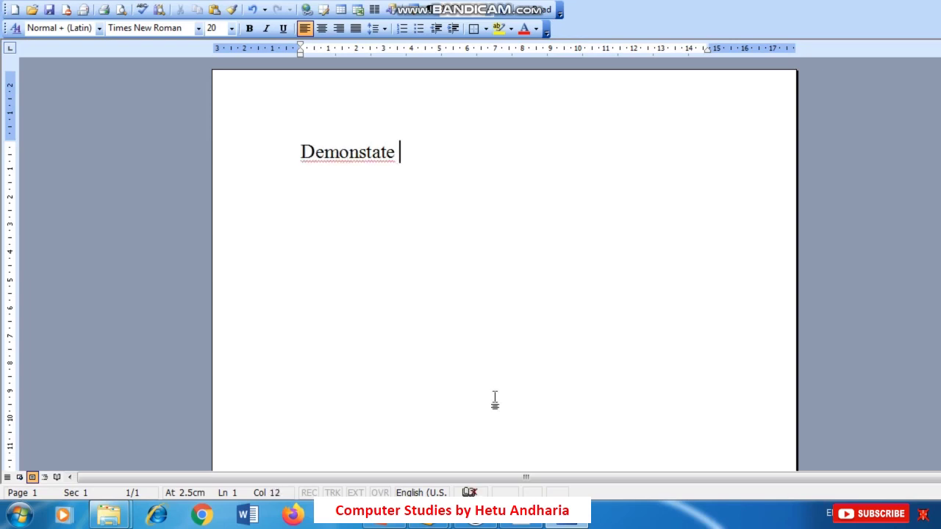
Replace the misspelled word "Demonstate" with the spelling suggestion "Demonstrate".
right_click(372, 153)
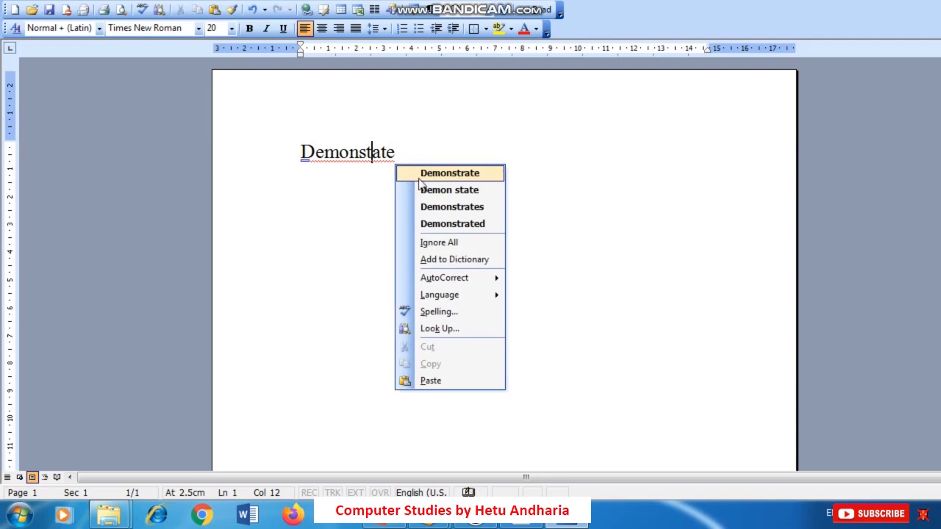
click(426, 172)
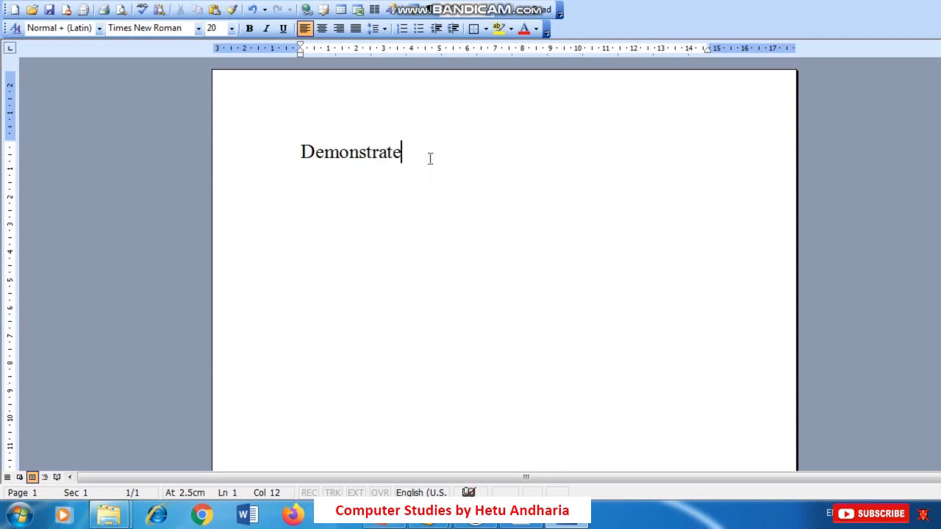
Look up synonyms for "Demonstrate" in the thesaurus and close the Research results.
right_click(356, 154)
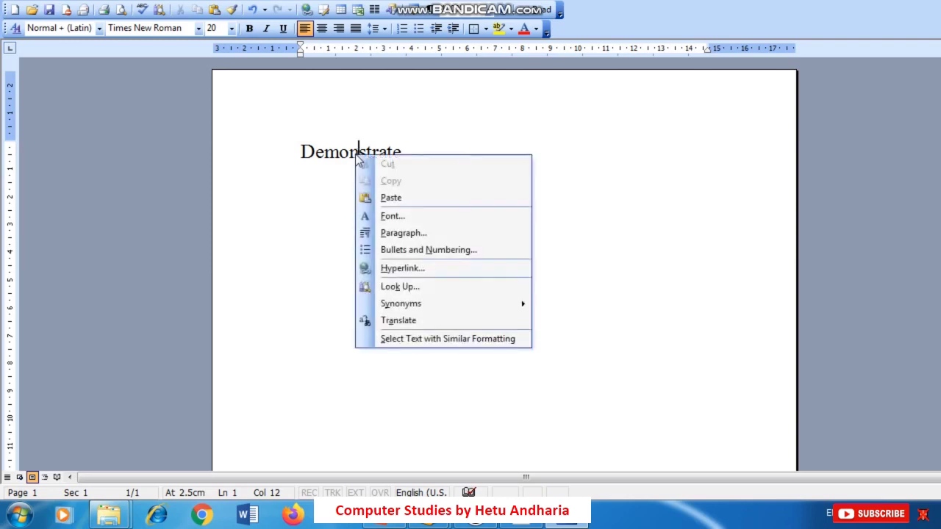
mouse_move(400, 307)
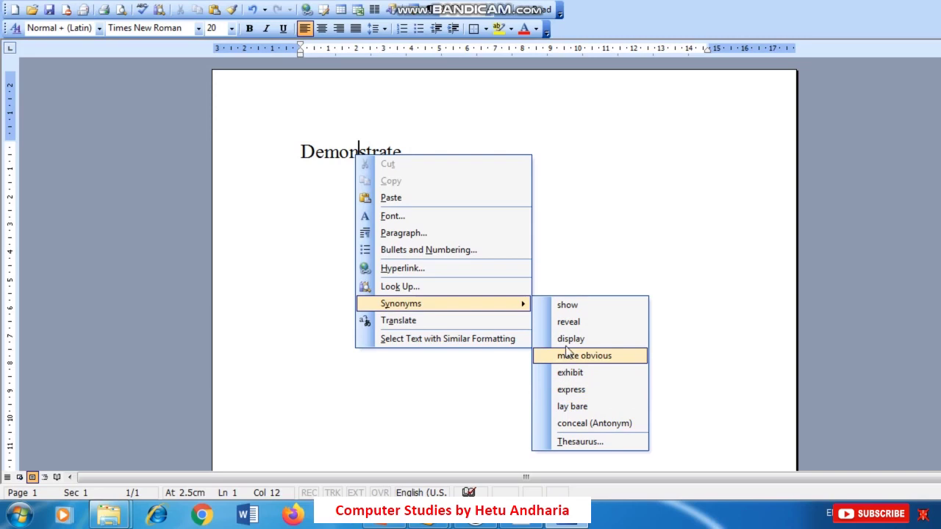
click(580, 442)
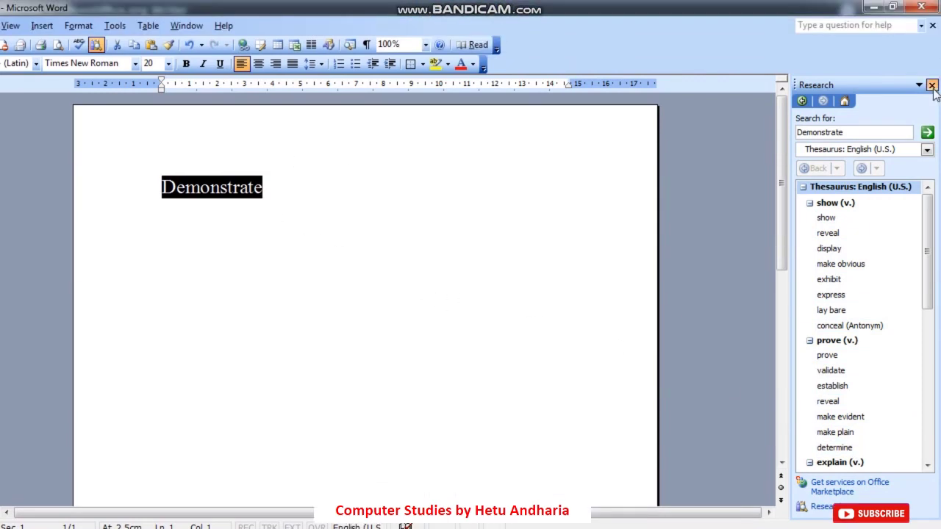
click(931, 50)
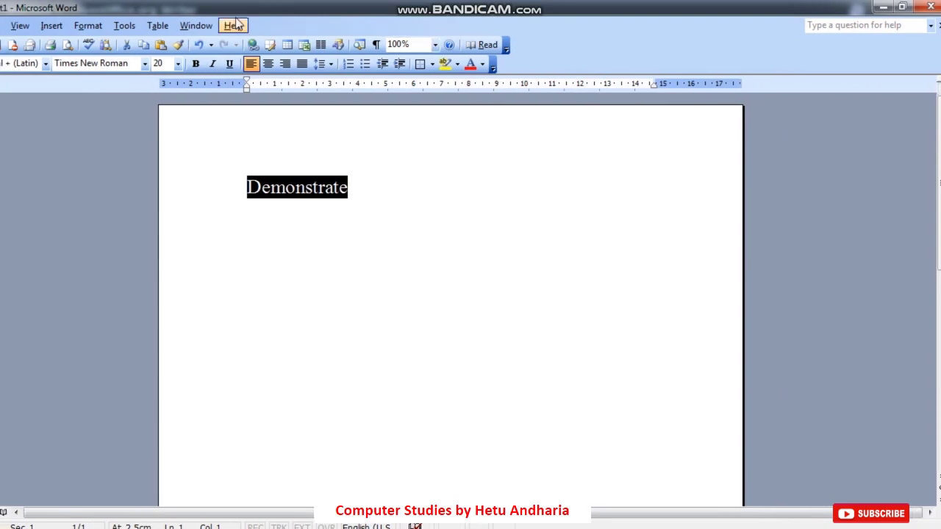
Look up the selected word "Demonstrate" again with the Thesaurus language tool.
click(122, 26)
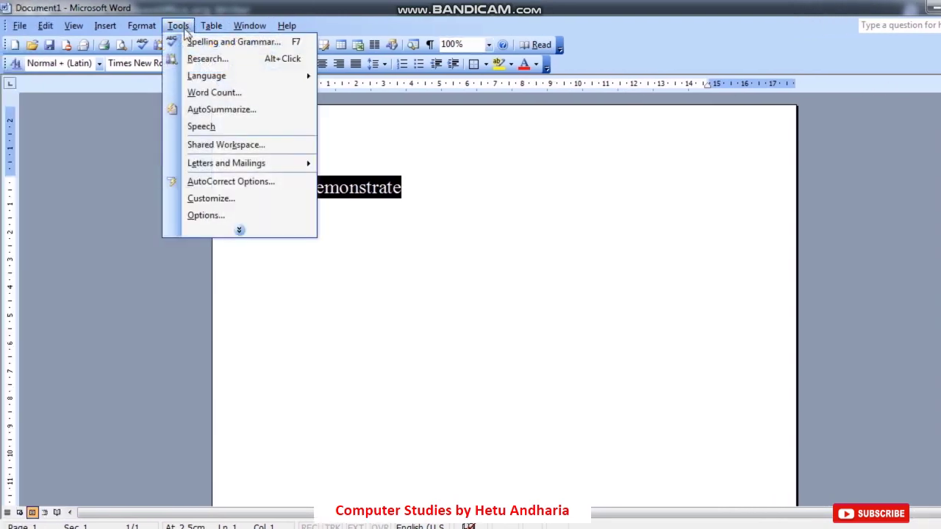
mouse_move(193, 78)
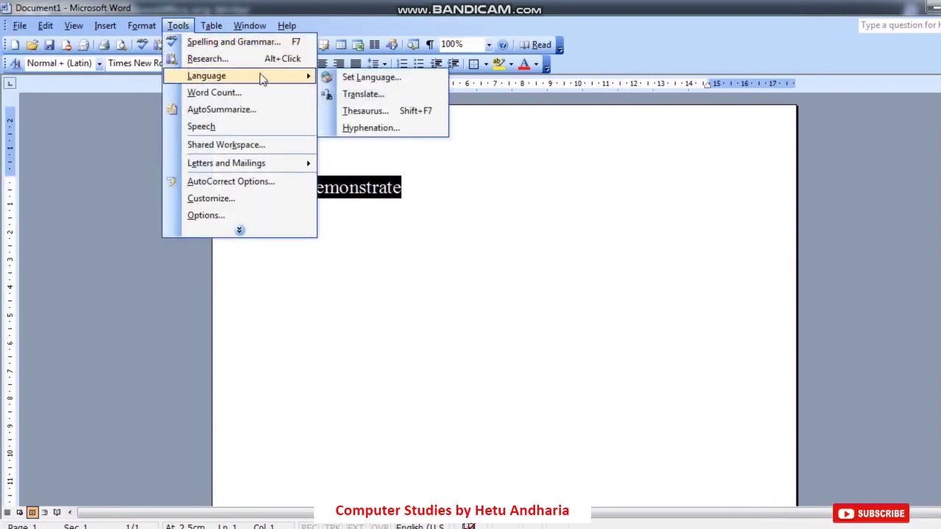
click(383, 112)
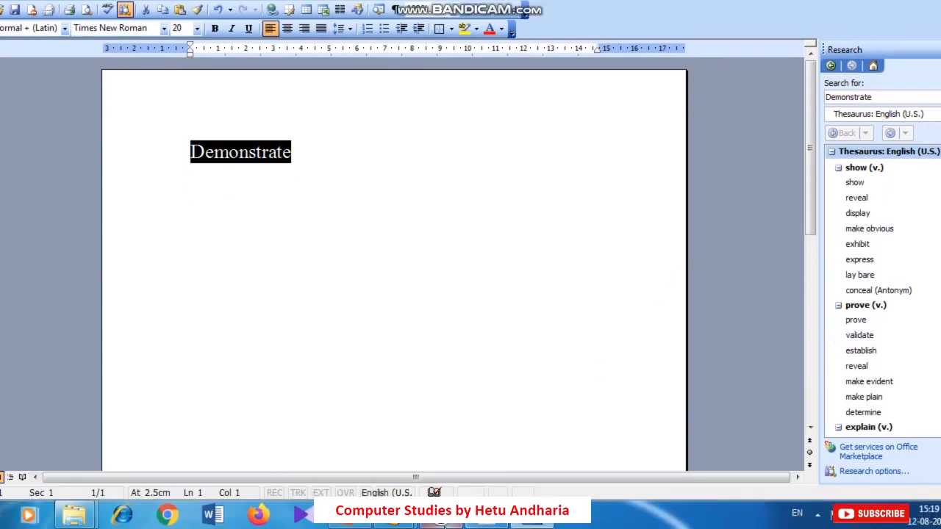
Switch to the Writer document and enter "hte" after "function." for AutoCorrect to fix, followed by the word "Bhavnagar".
click(595, 370)
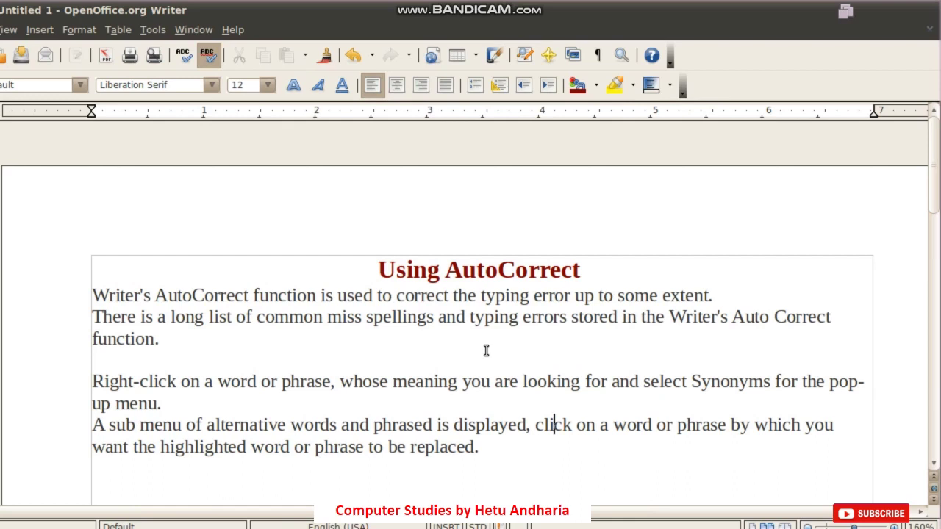
click(388, 346)
text(hte)
scroll(388, 346, up, 2)
scroll(382, 345, up, 2)
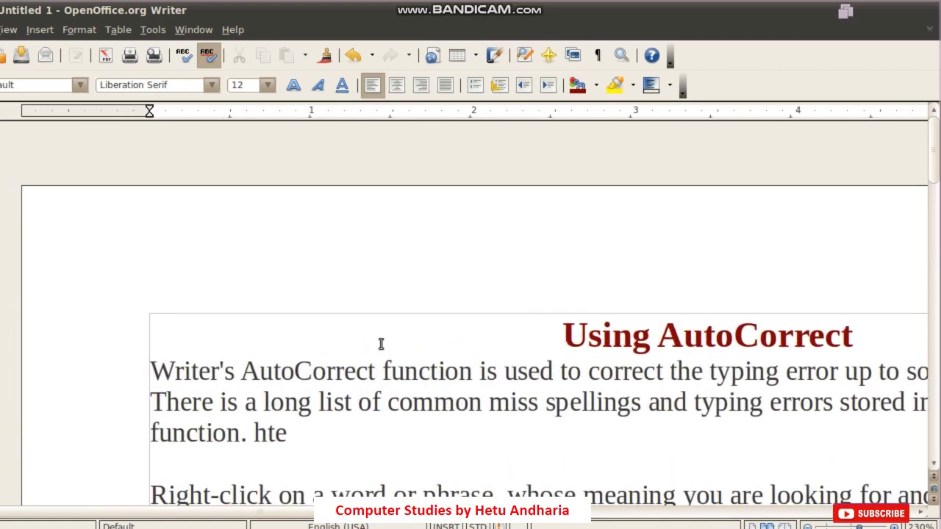
scroll(381, 398, down, 2)
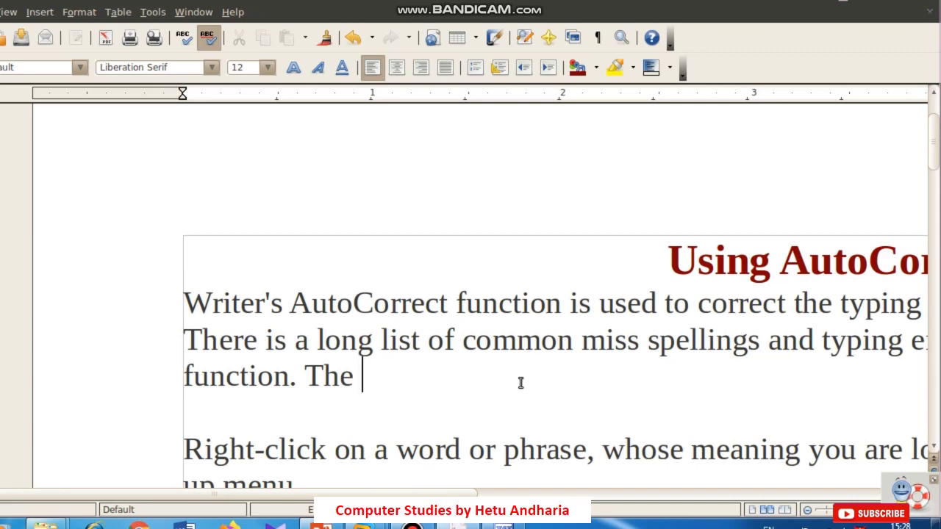
text(bvnagar)
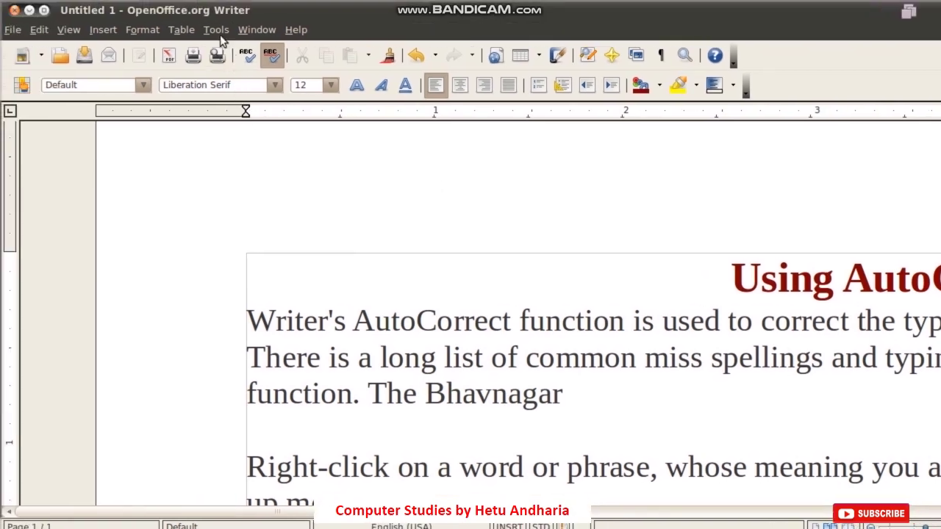
Add an AutoCorrect entry that replaces "fchs" with "Fatima Convent High School" and apply it.
click(216, 29)
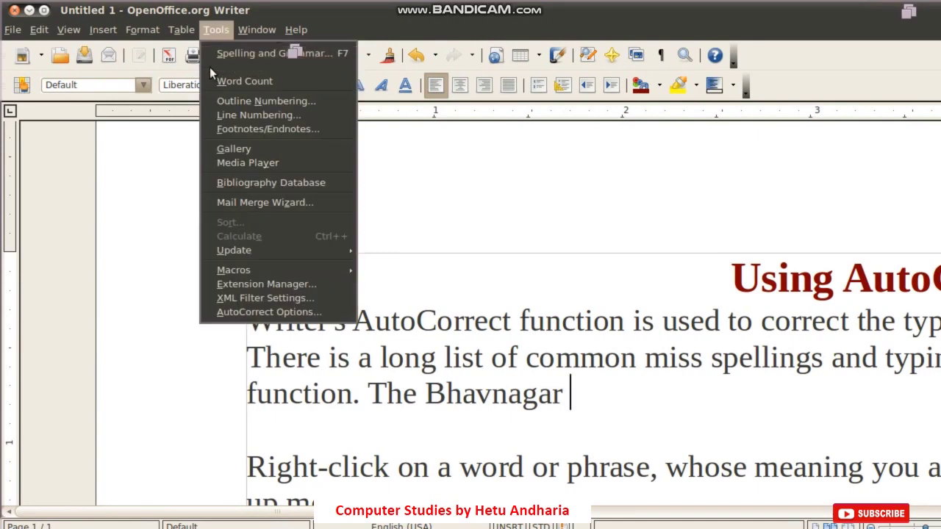
click(231, 312)
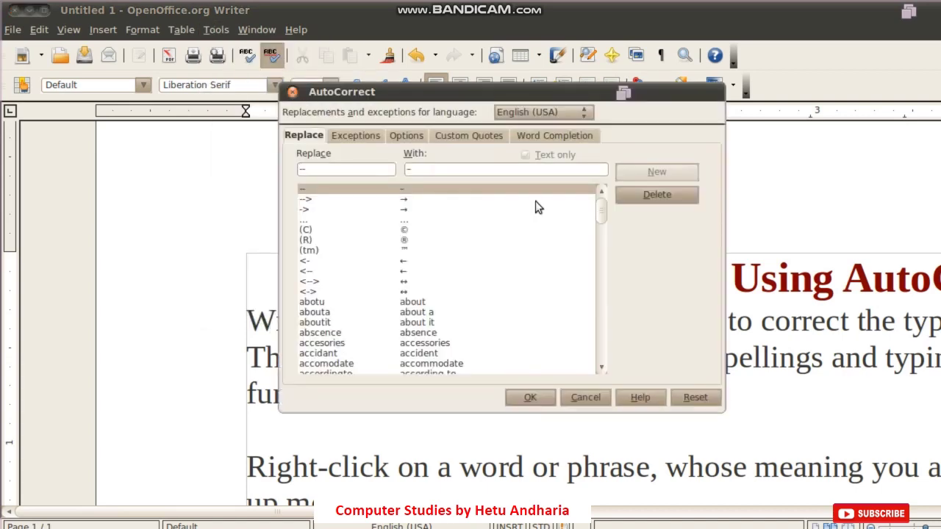
drag(473, 90, 504, 176)
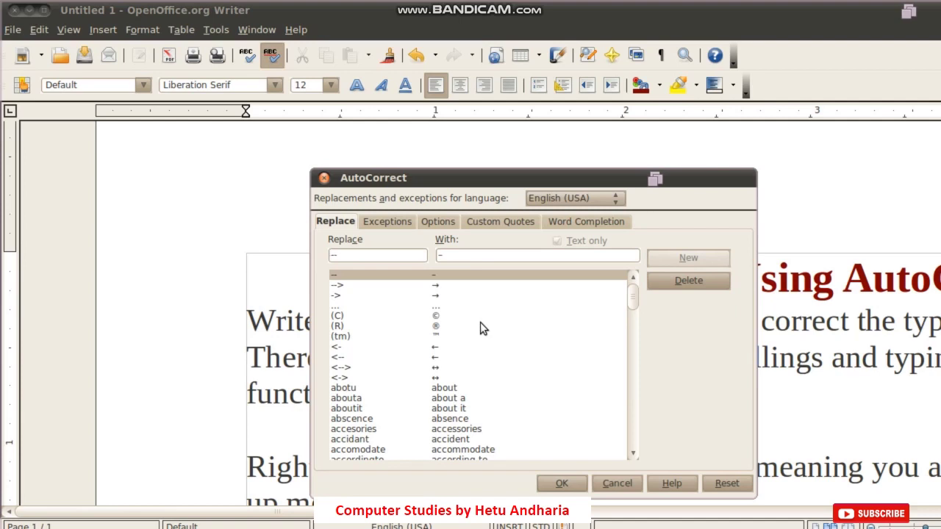
text(fchs)
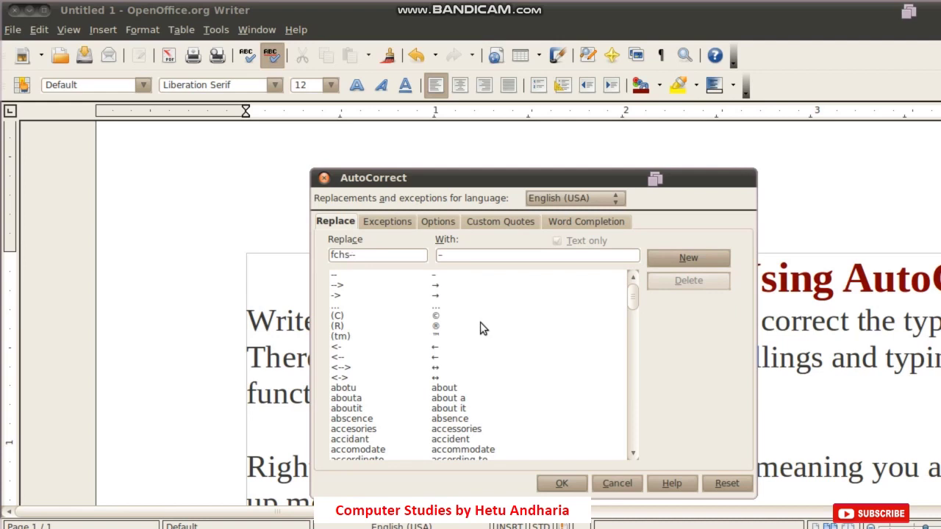
click(463, 255)
drag(463, 255, 435, 257)
text(Fatima C)
text(onvent Hig)
text(h C)
text(chool)
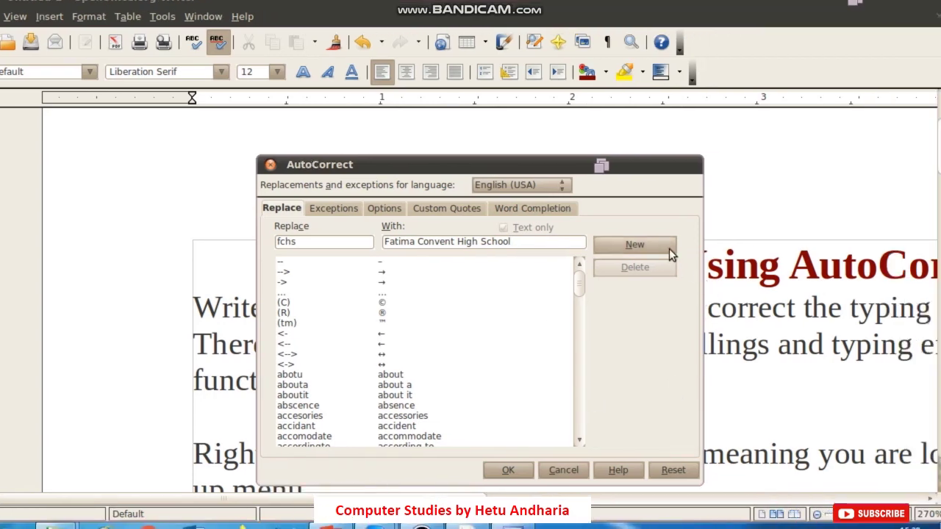
click(667, 246)
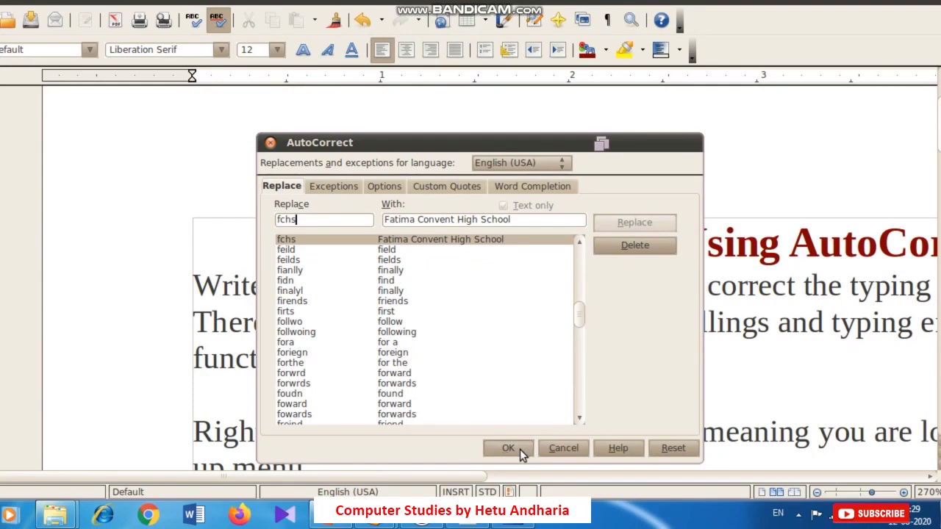
click(517, 470)
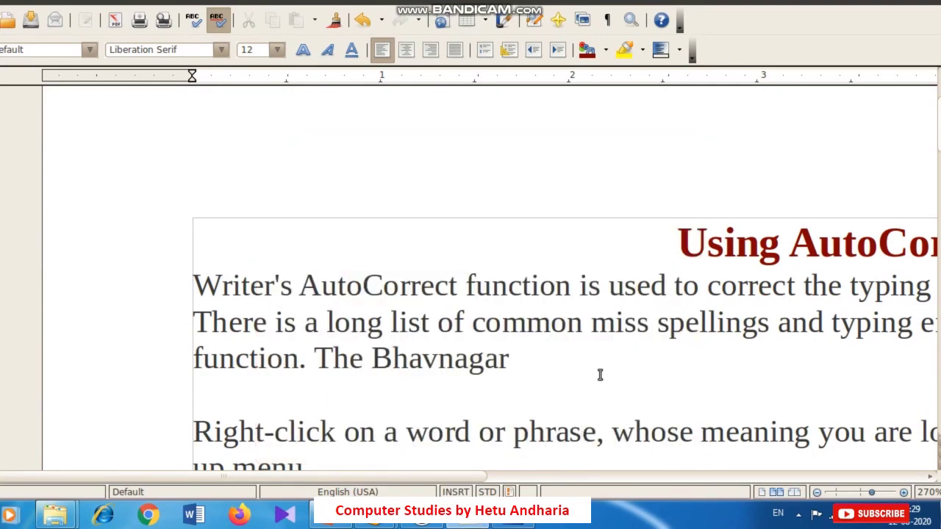
Enter "fchs" after "Bhavnagar" for expansion, and complete "alte" to "alternative" on a new line below the last paragraph.
text(fchs)
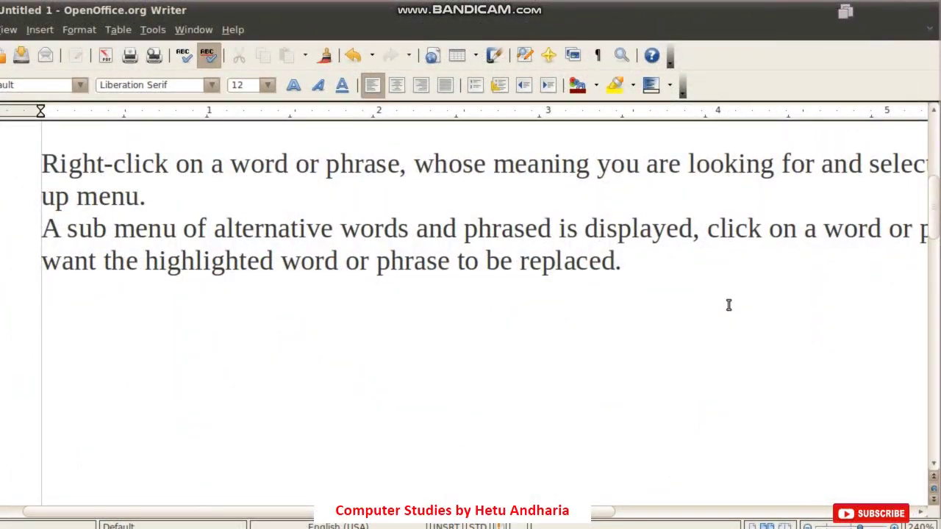
text(alte)
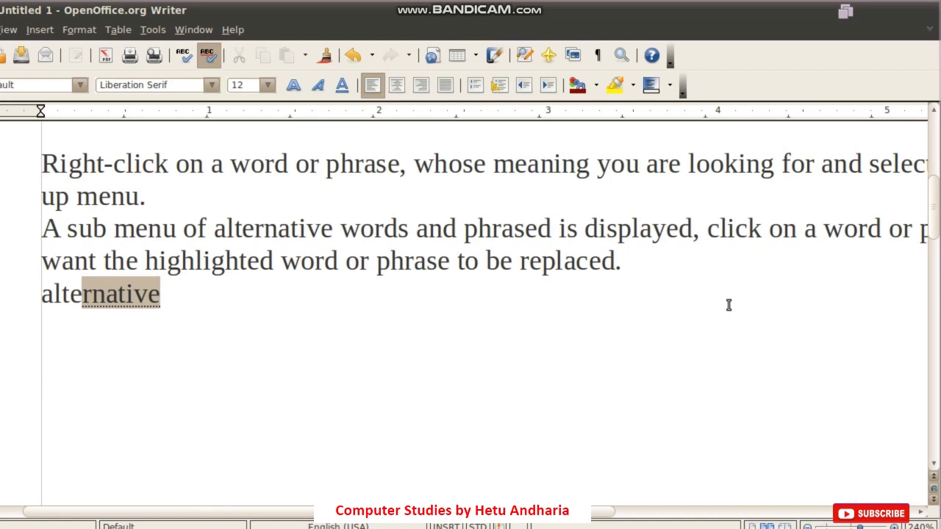
key(Return)
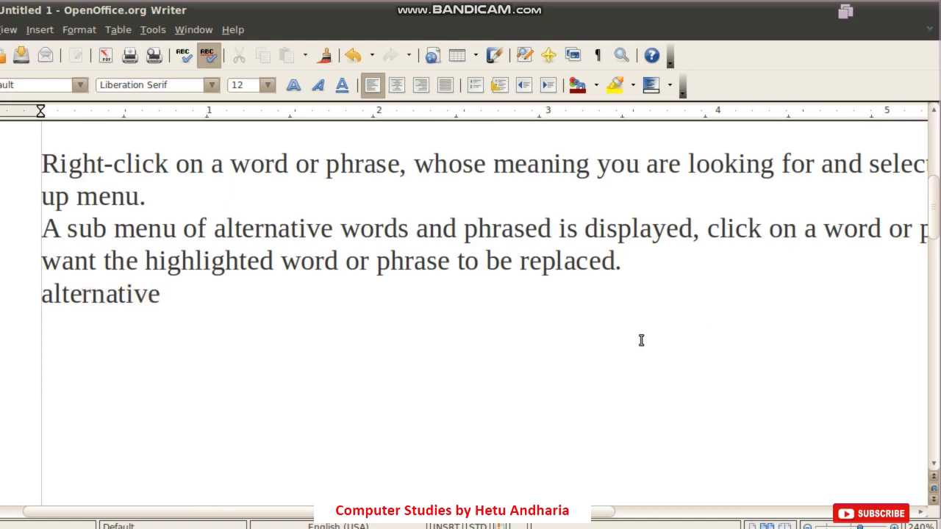
Correct the misspelled heading word "Compeletion" with the spelling suggestion "Completion".
scroll(641, 340, up, 5)
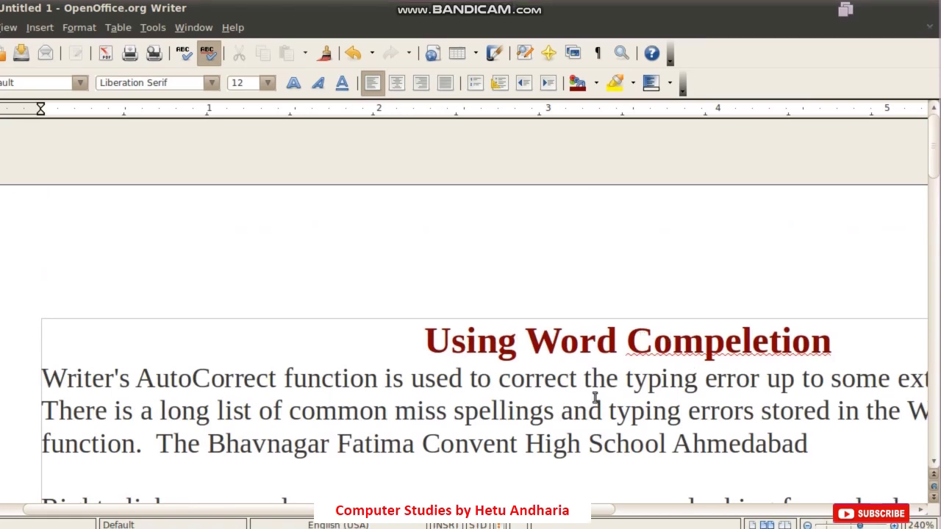
ctrl+scroll(595, 397, down, 3)
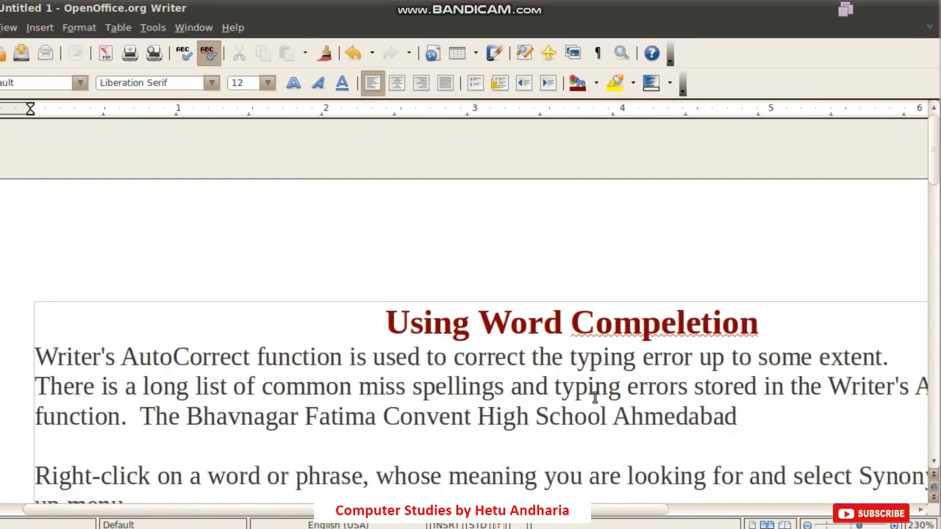
right_click(669, 308)
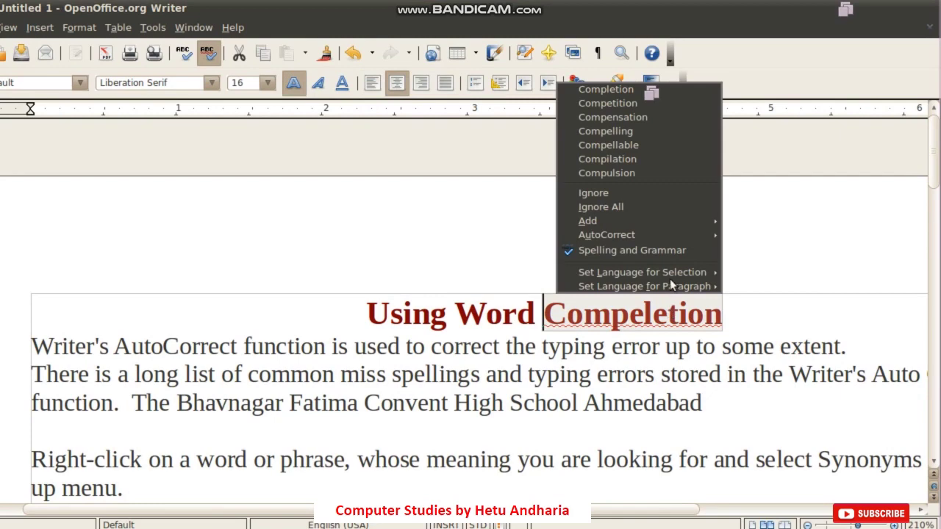
click(581, 94)
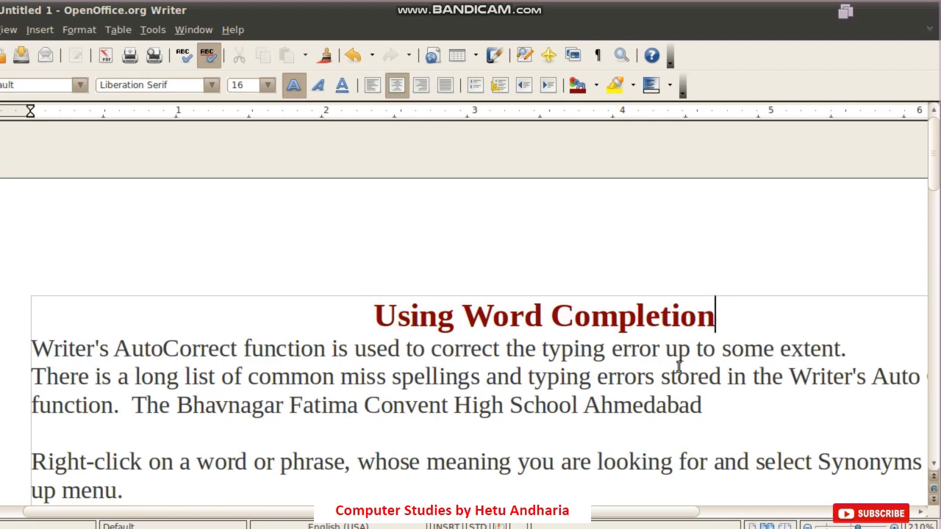
Highlight "alternative" in the "A sub menu of" sentence and place the cursor after the same word on the last line.
scroll(609, 336, down, 4)
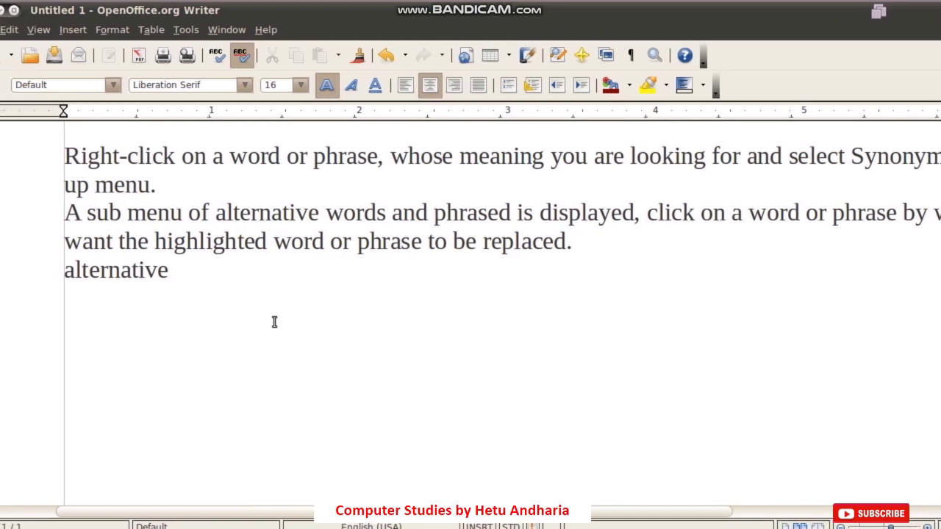
drag(223, 212, 325, 213)
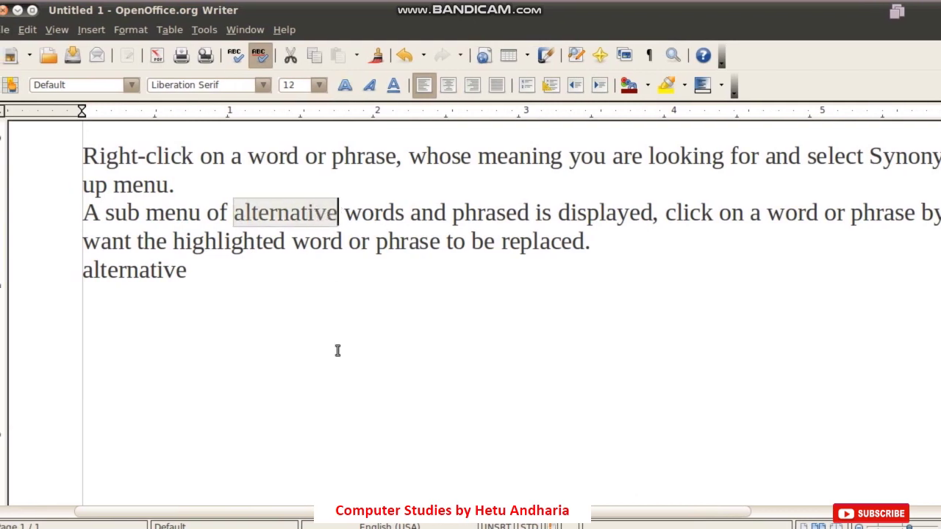
scroll(337, 350, up, 1)
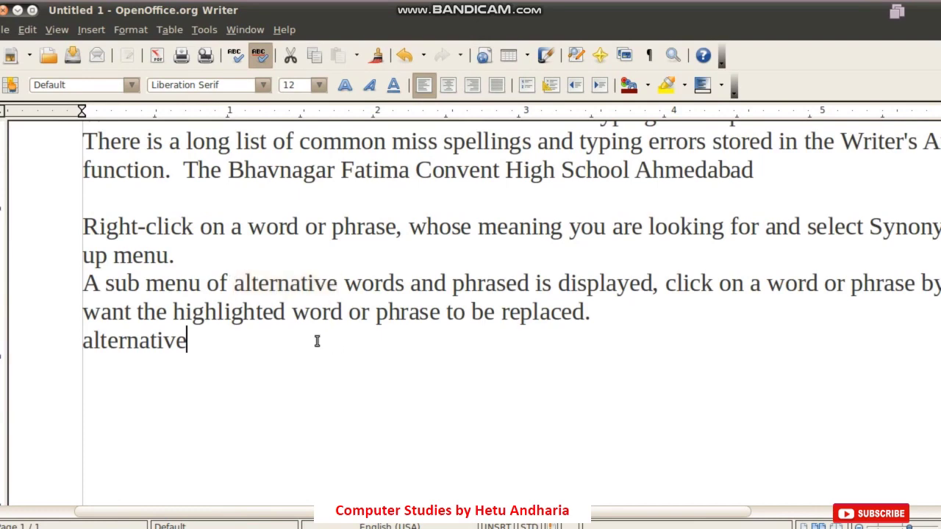
click(317, 340)
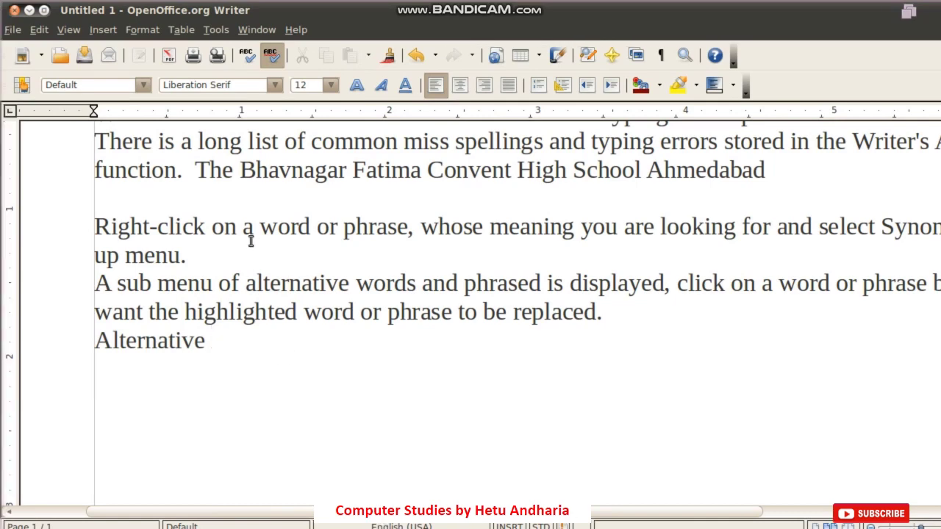
Open the Word Completion settings in the AutoCorrect options.
click(215, 30)
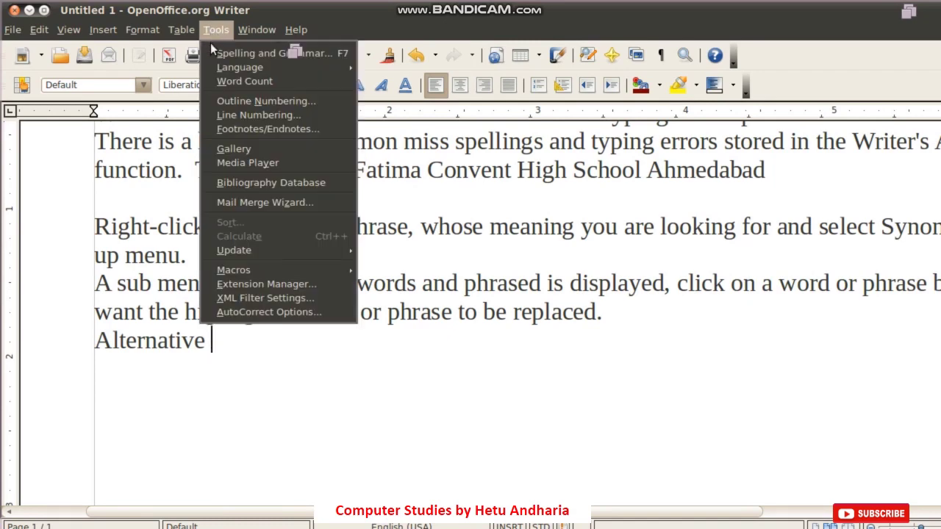
scroll(288, 306, down, 1)
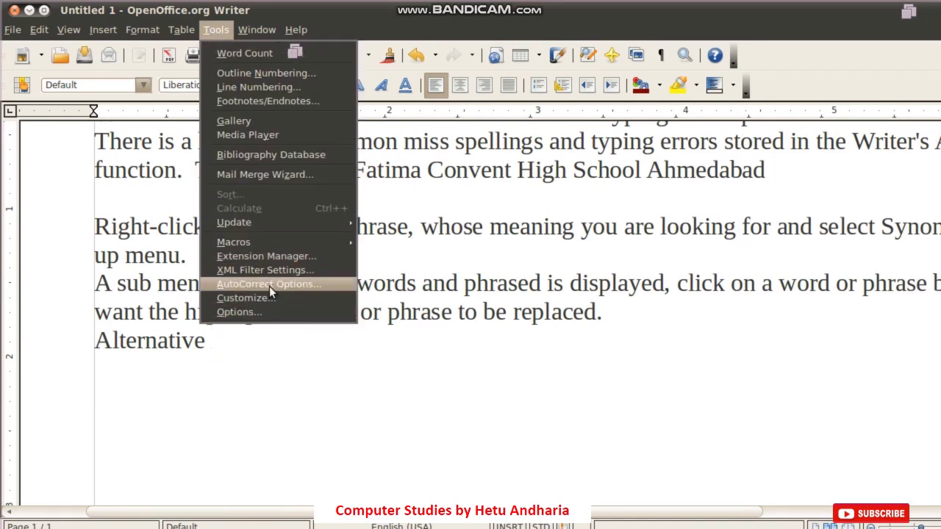
click(269, 285)
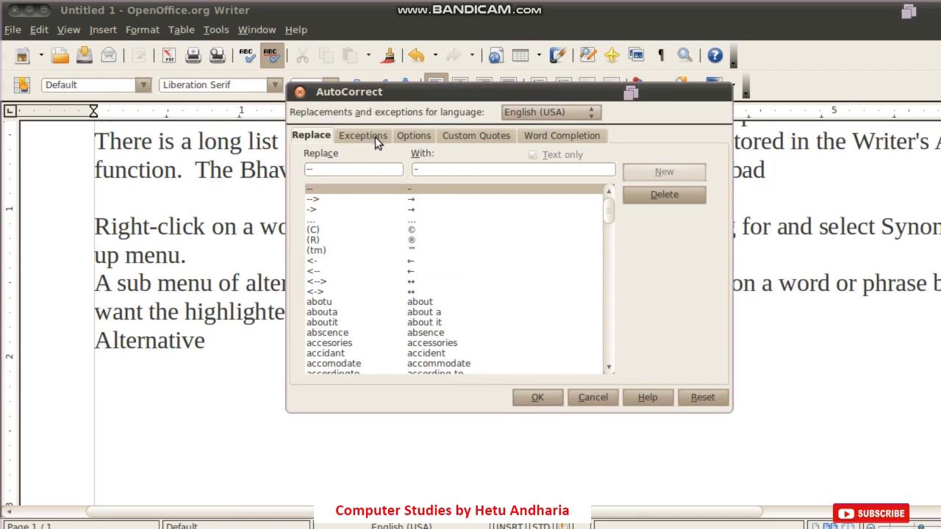
click(550, 133)
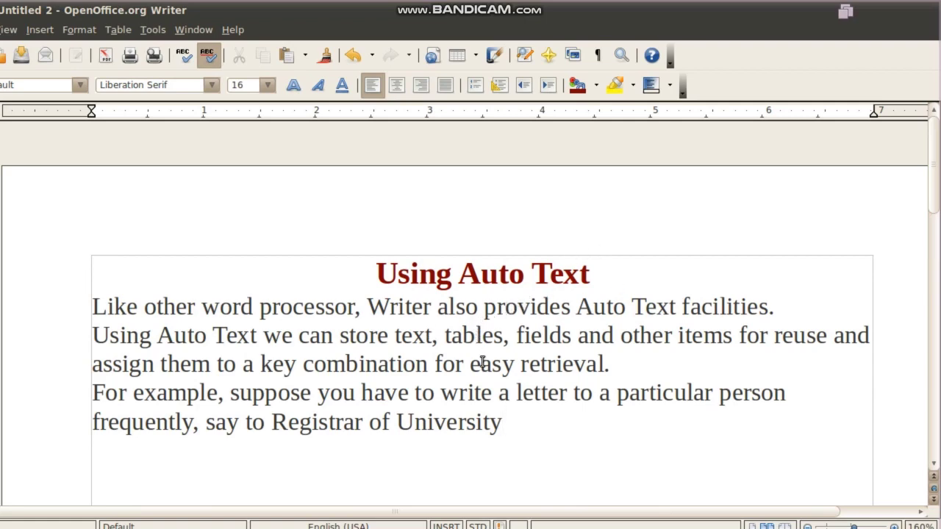
Highlight "Auto Text" in the heading of the Auto Text document and place the cursor in the "For example" paragraph.
drag(459, 273, 591, 275)
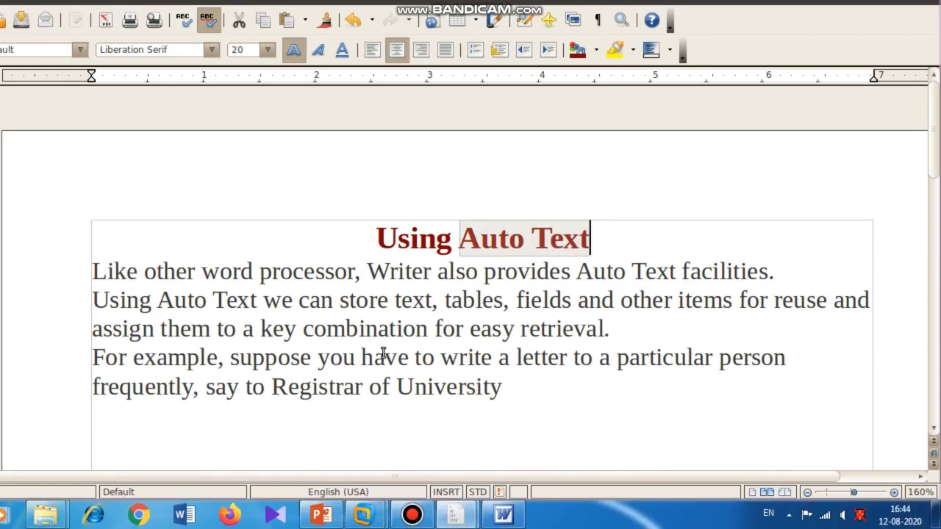
click(384, 391)
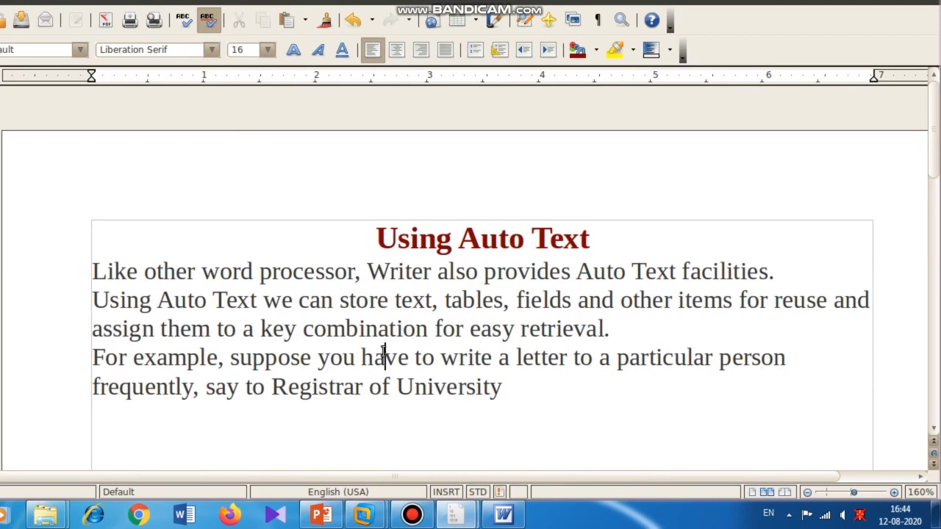
Add a blank line after the "Auto Text facilities." sentence and another after the paragraph ending in "easy retrieval.".
click(812, 271)
key(Return)
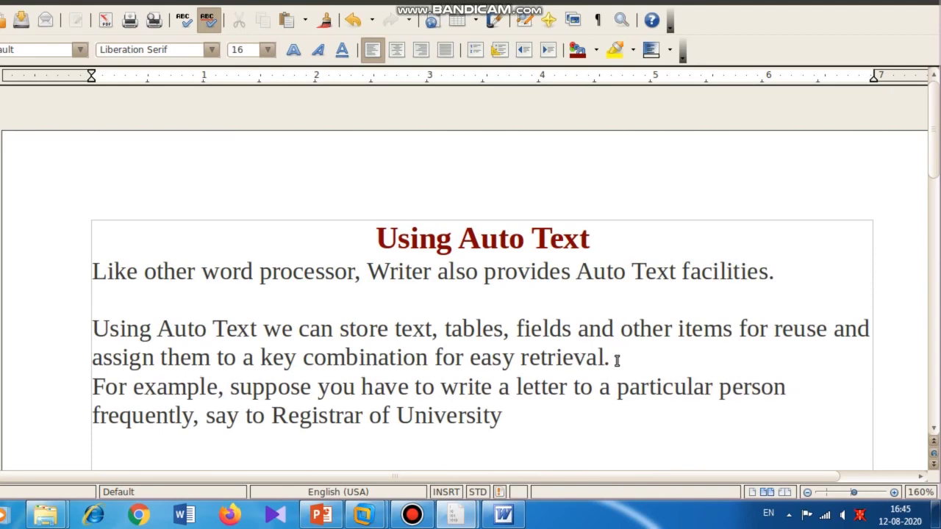
drag(388, 329, 774, 329)
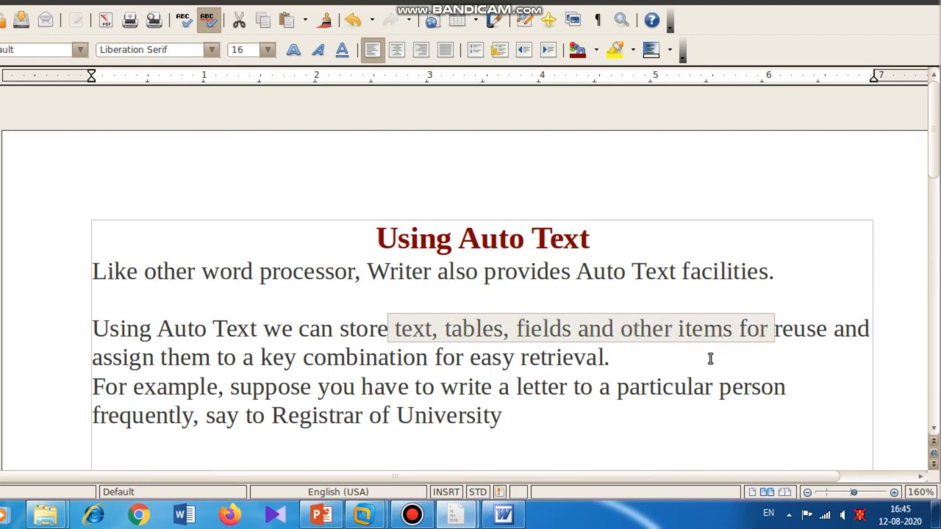
click(710, 359)
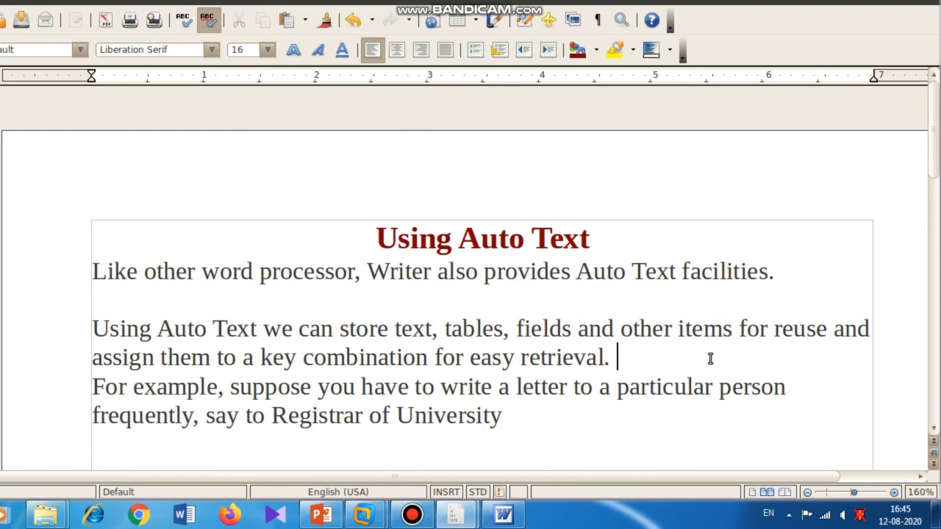
key(Return)
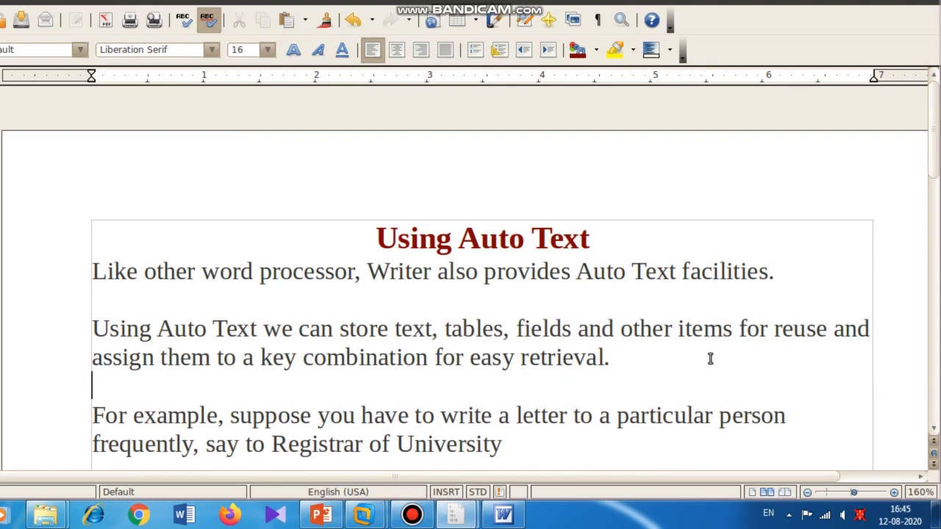
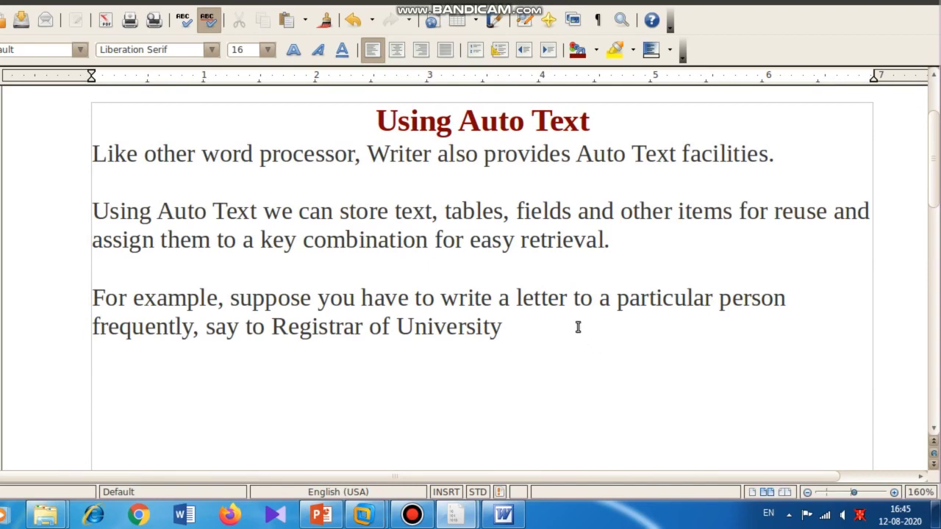
Start an address block below the "For example" paragraph with the lines "To," and "The registrar,", leaving one blank line above.
click(578, 327)
key(Return)
key(Return)
text(To,)
key(Return)
text(The r)
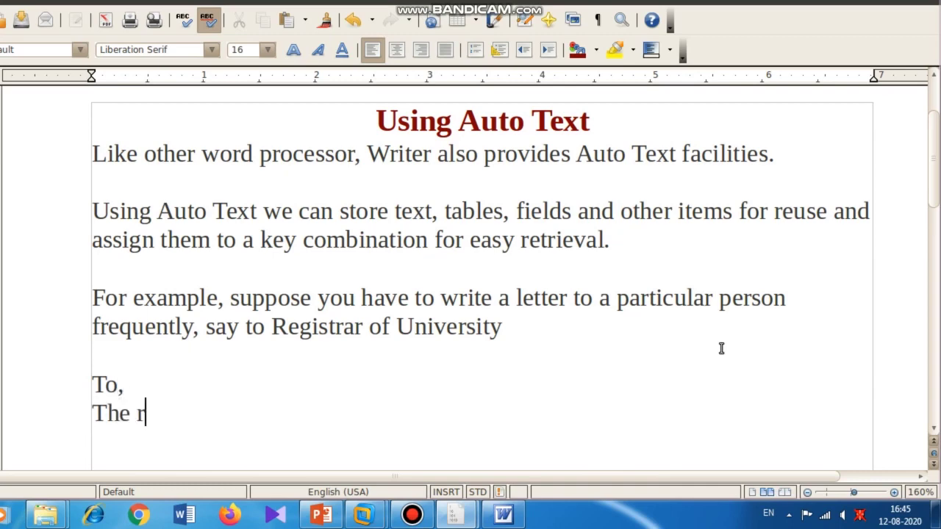
text(egistra)
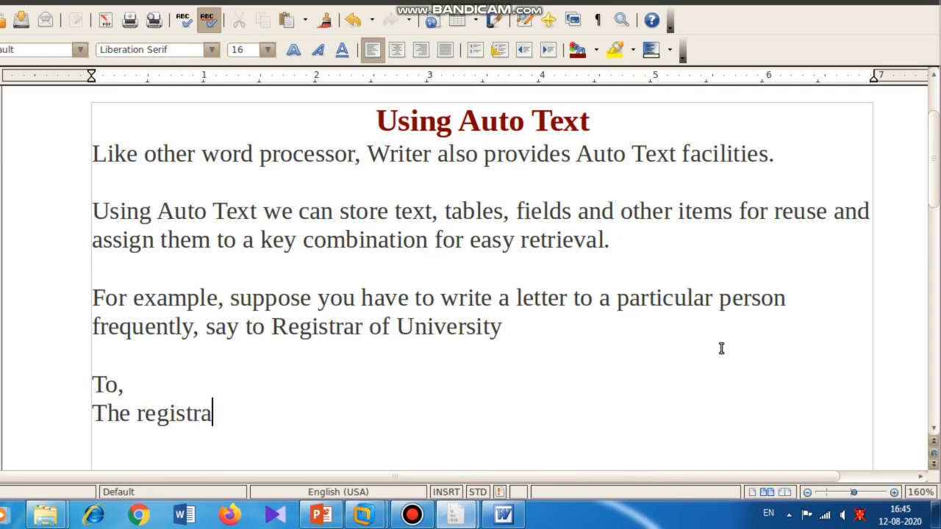
text(r)
key(BackSpace)
text(,)
key(Return)
Complete the address block with the lines "Gujarat Technological University," and "Ahmedabad.".
text(Gujar)
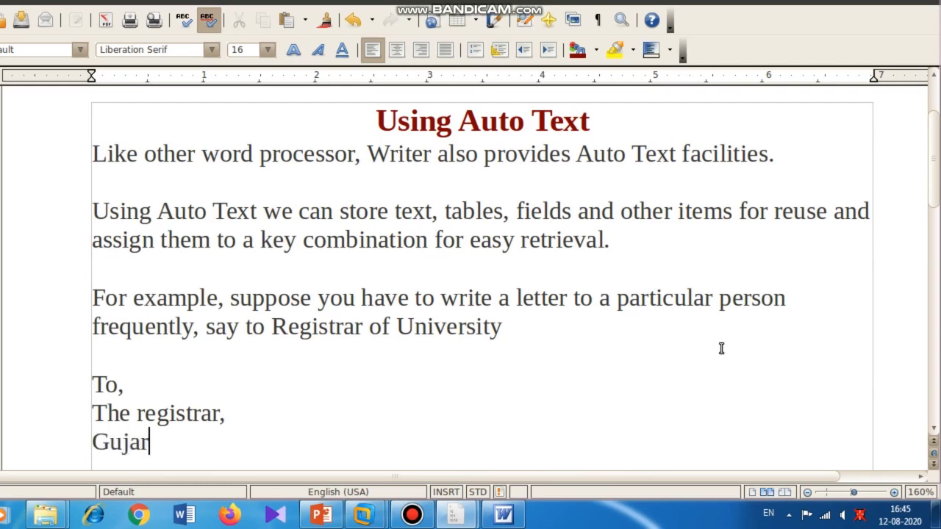
text(at TEchno)
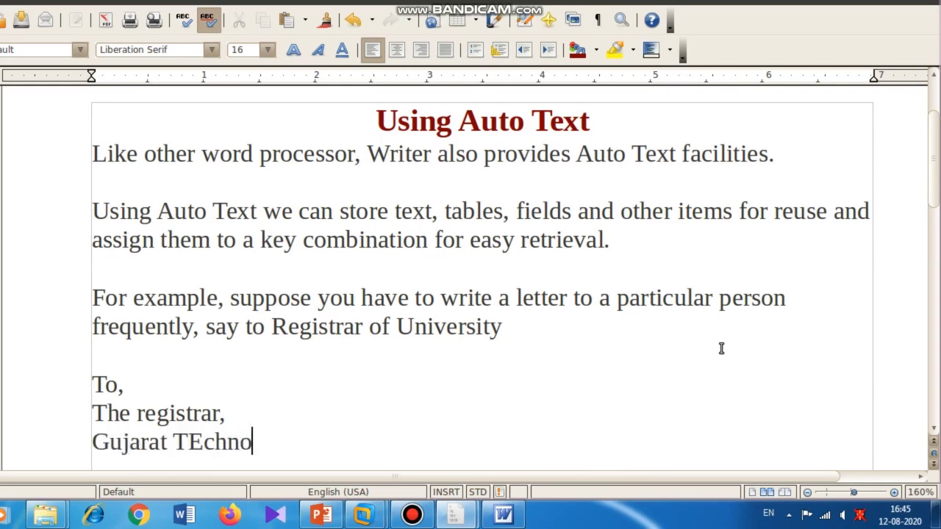
text(logical Univer)
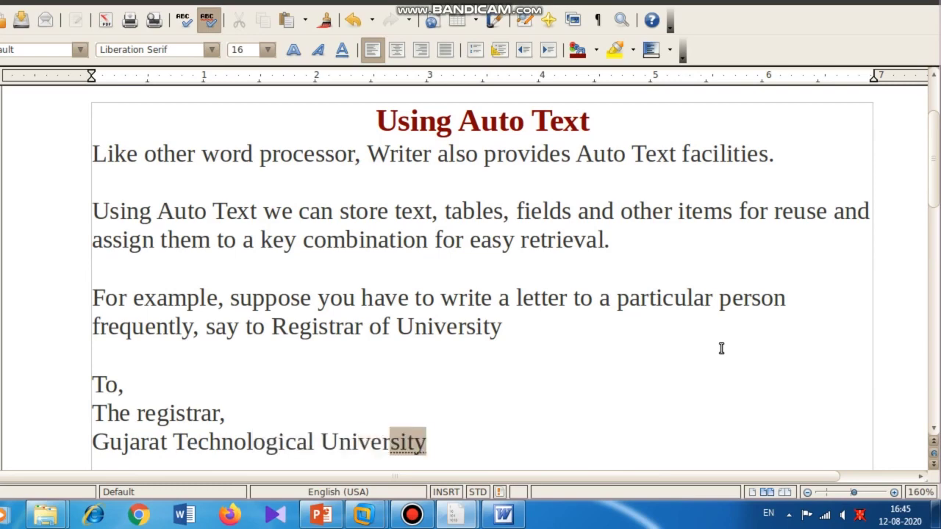
key(Return)
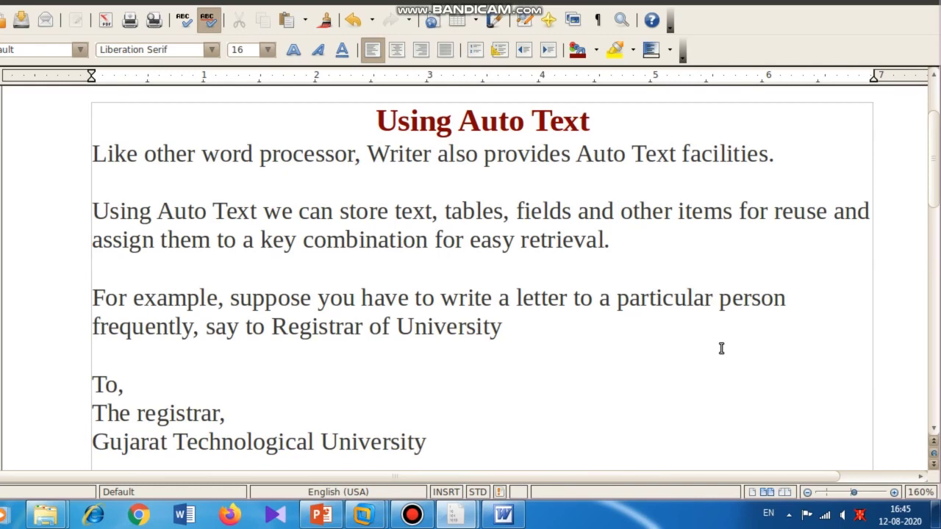
text(,)
key(Return)
text(Ahm)
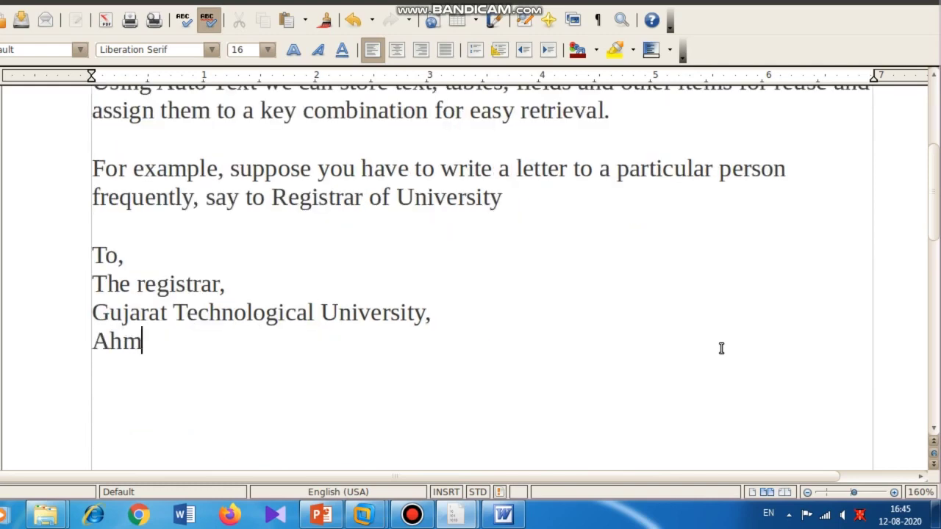
text(edabad)
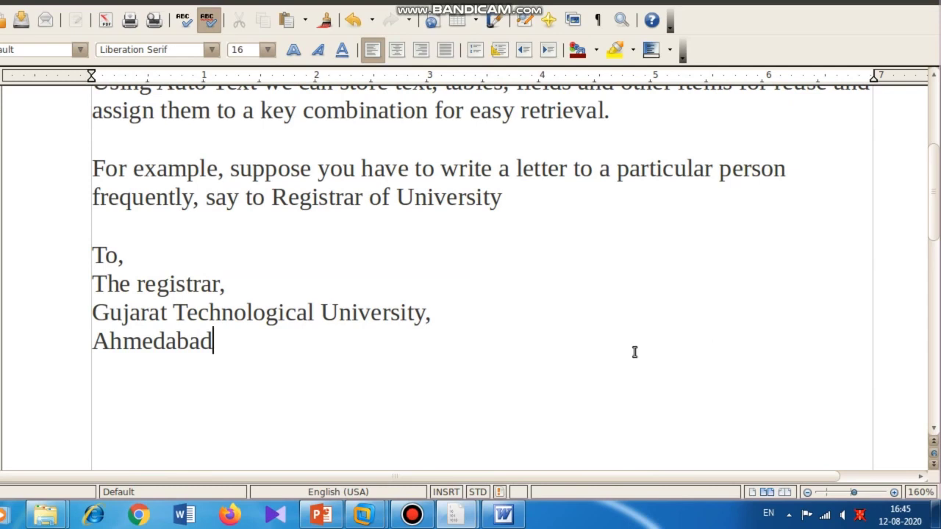
text(.)
key(Return)
Store the four-line address block as a new text-only AutoText entry named "rgtu" with shortcut "r" in the My AutoText category.
drag(92, 253, 272, 335)
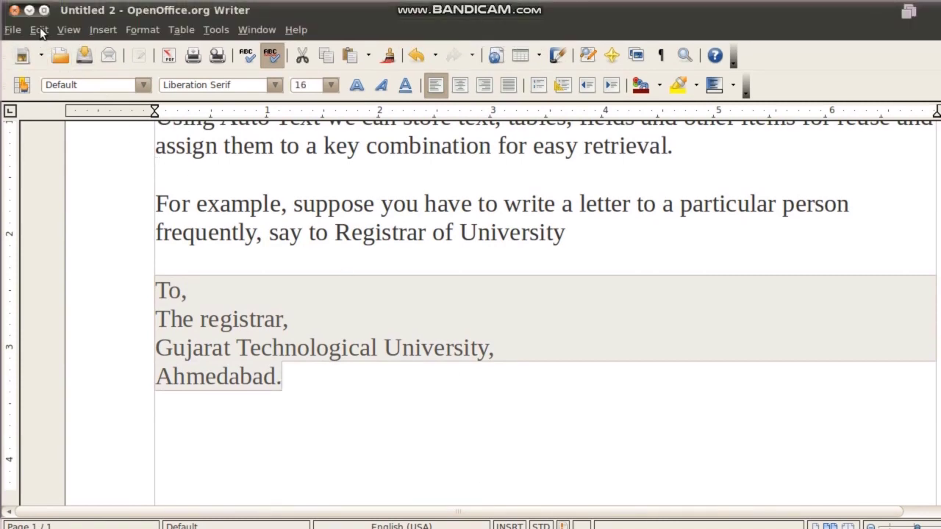
click(39, 1)
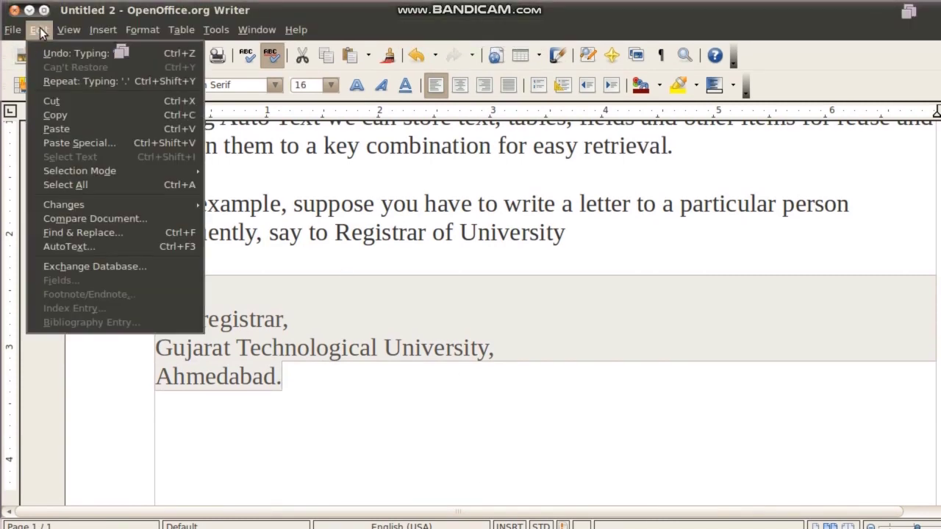
click(52, 247)
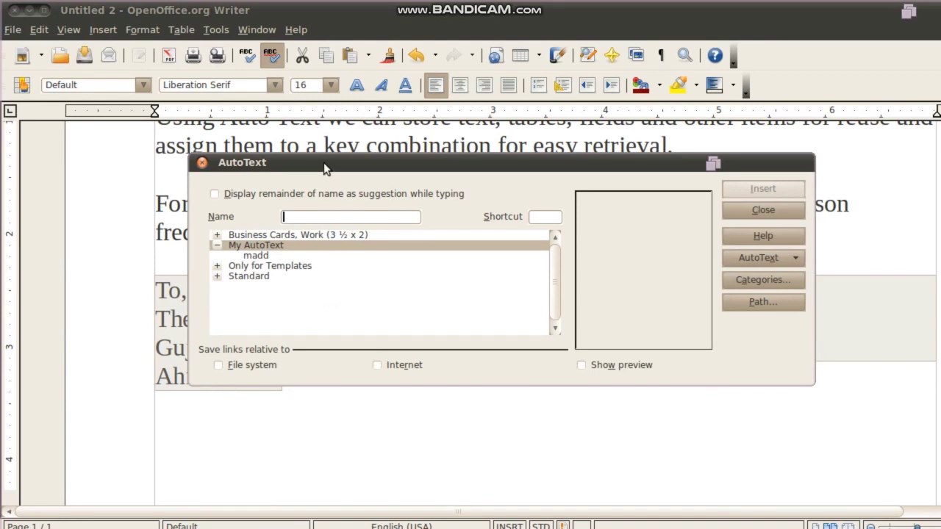
drag(323, 162, 413, 212)
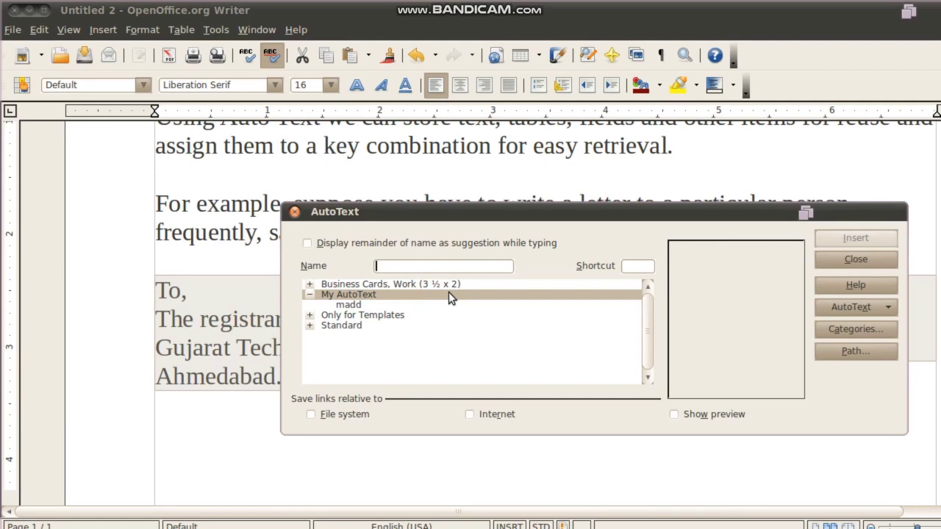
text(rgtu)
click(644, 266)
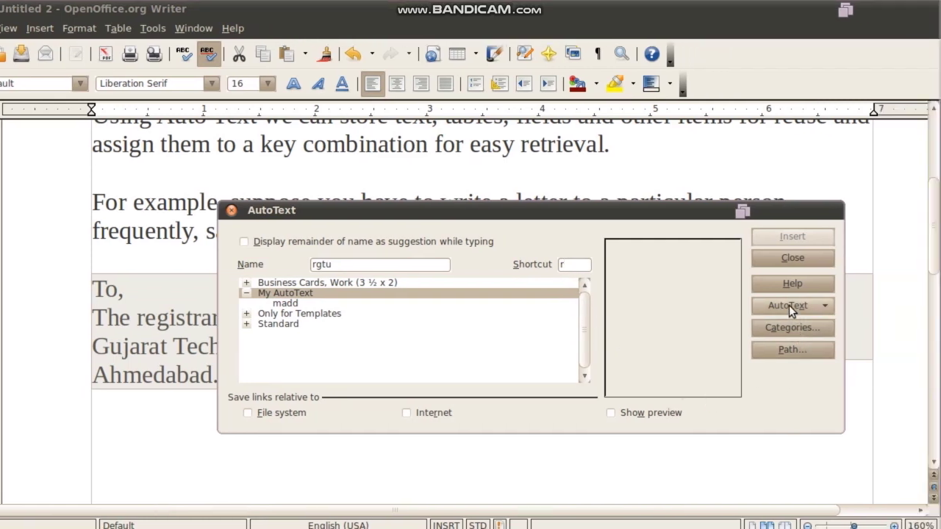
click(788, 305)
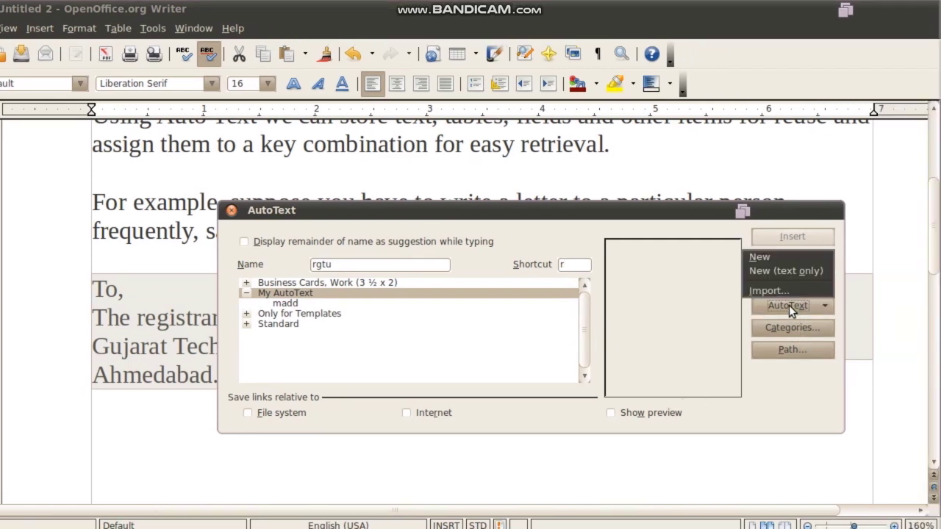
click(795, 269)
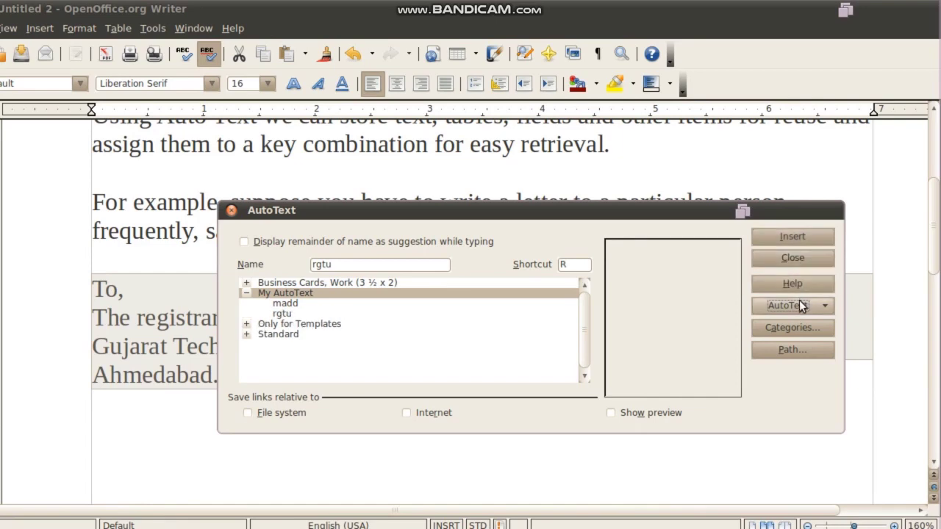
Check the My AutoText entry in the AutoText category list, accept it and close the AutoText dialog.
click(765, 329)
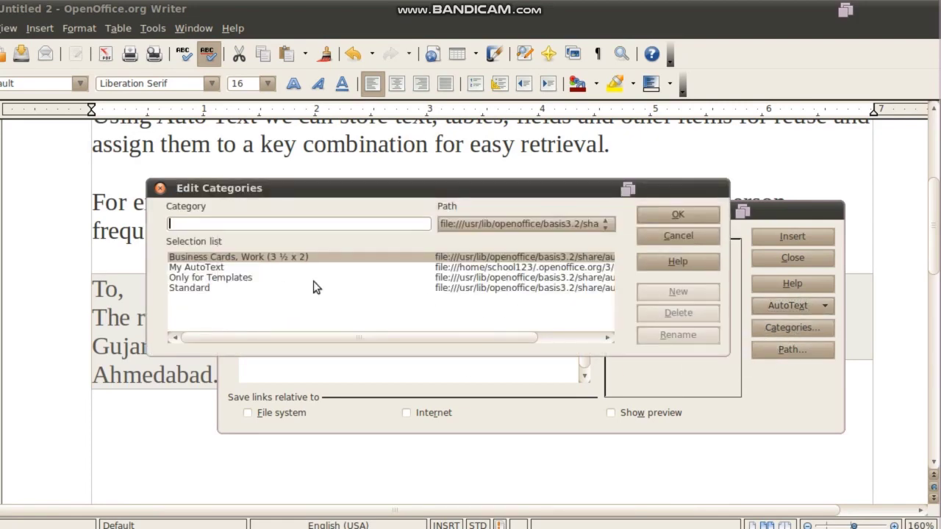
click(232, 268)
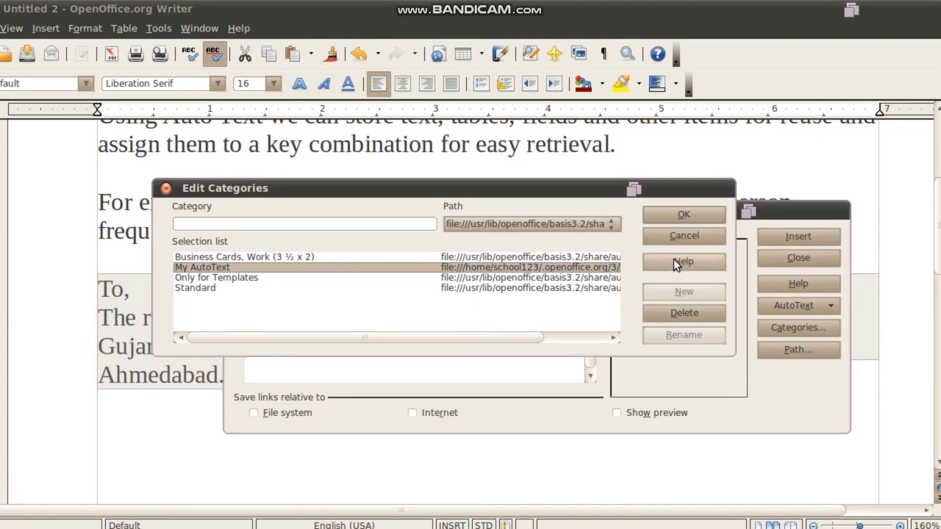
click(684, 216)
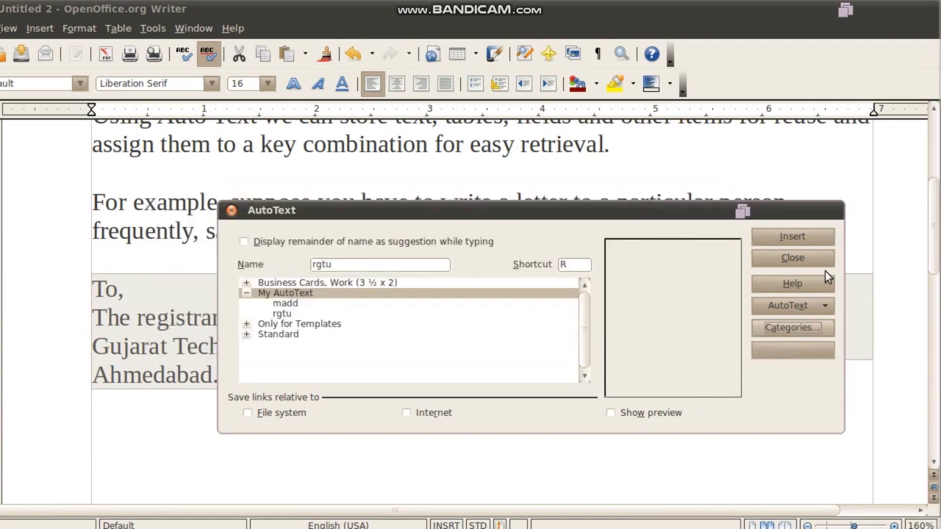
click(801, 255)
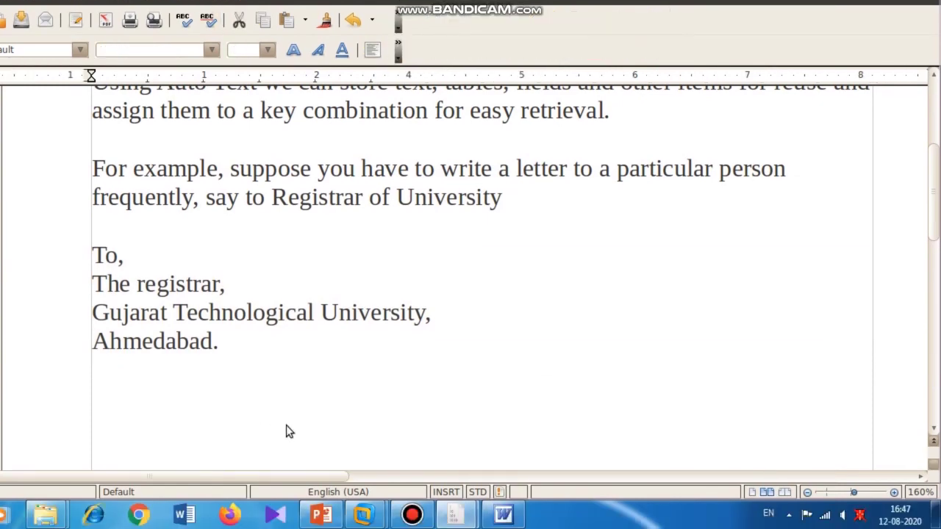
Create a new text document and enter the address block "To, The registrar, Gujarat Technological University, Ahmedabad.".
key(ctrl+n)
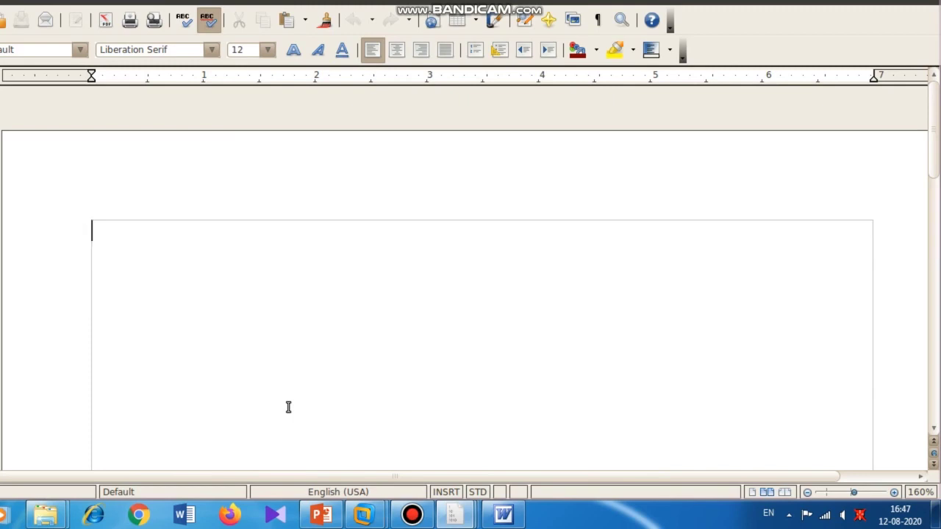
text(To, The registrar, Gujarat Technological University, Ahmedabad.)
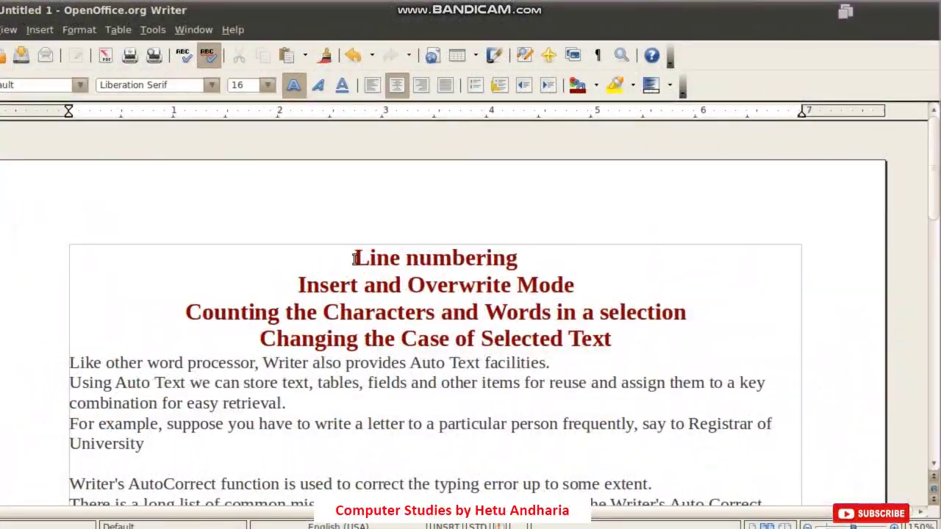
Highlight the "Line numbering" heading, place the cursor in the "Changing the Case of Selected Text" heading and look over the document.
drag(355, 258, 525, 258)
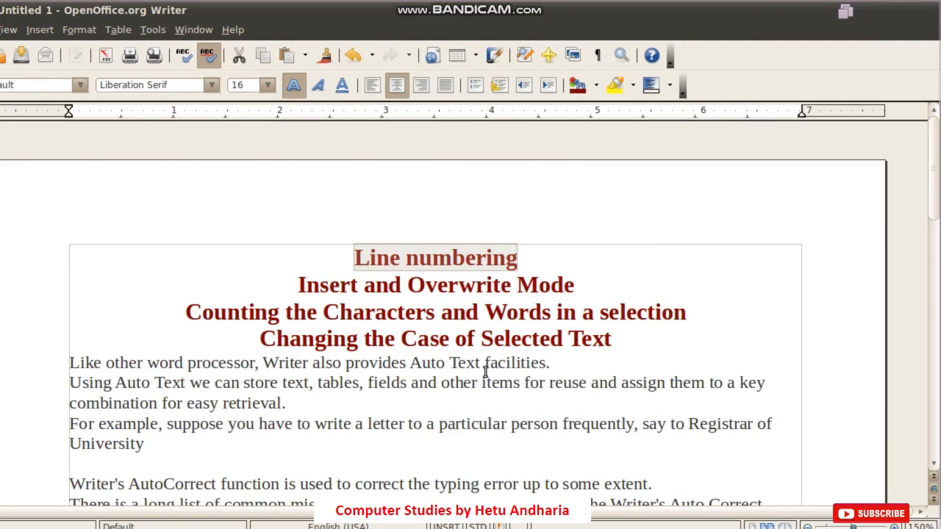
click(450, 335)
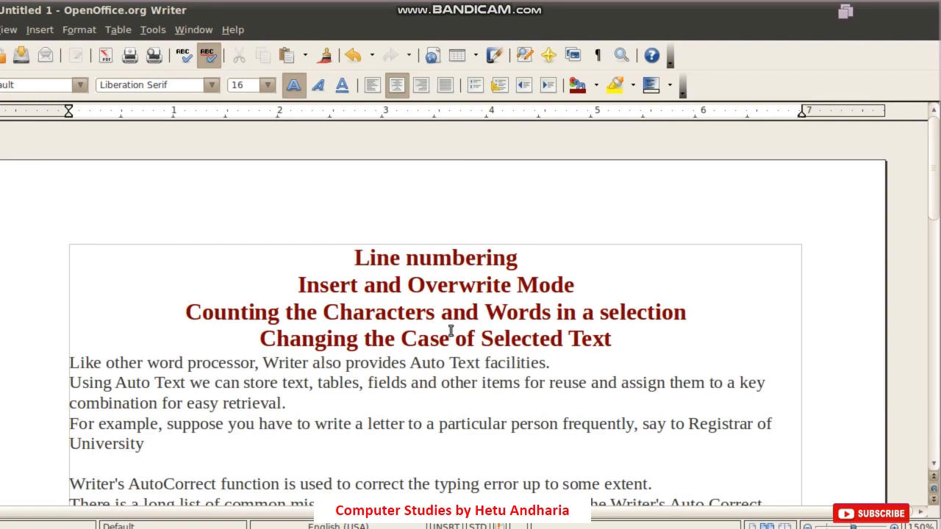
scroll(450, 331, down, 5)
scroll(451, 331, up, 5)
Open the Line Numbering settings for the document and enable Show numbering.
click(211, 30)
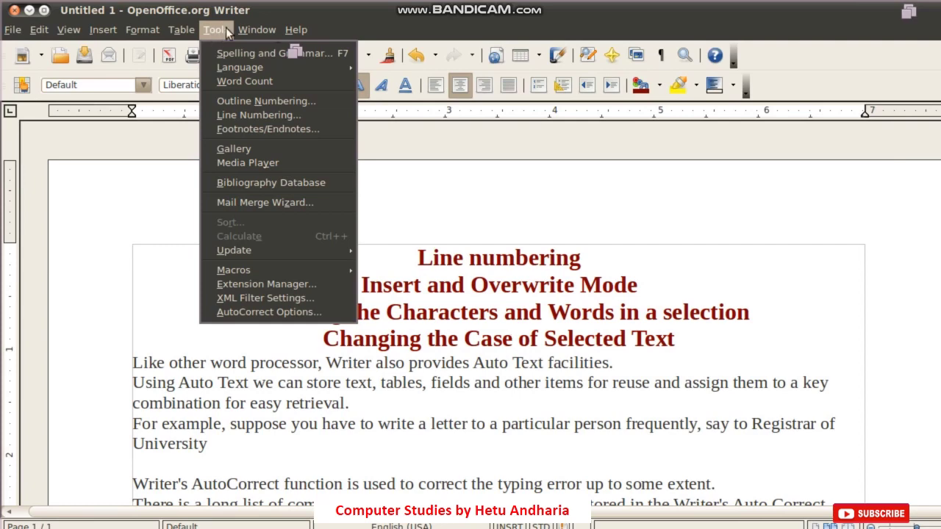
click(223, 115)
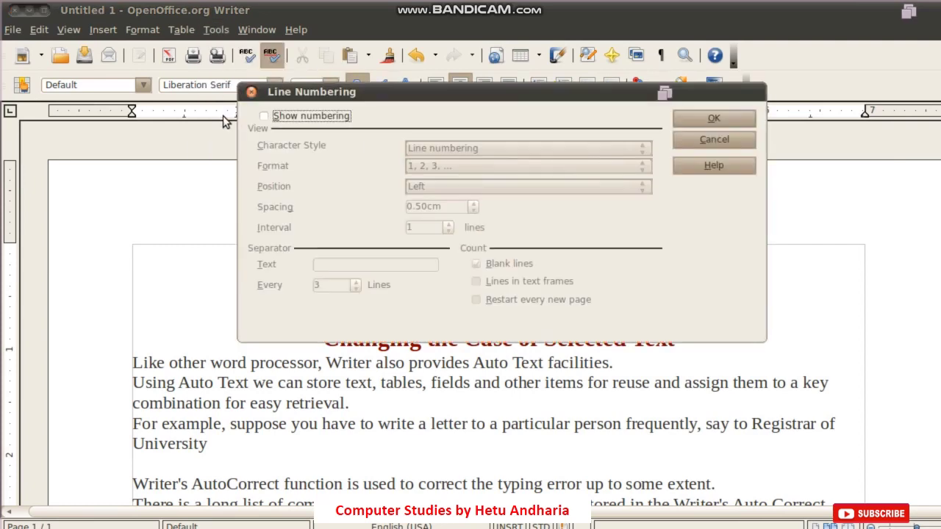
click(263, 117)
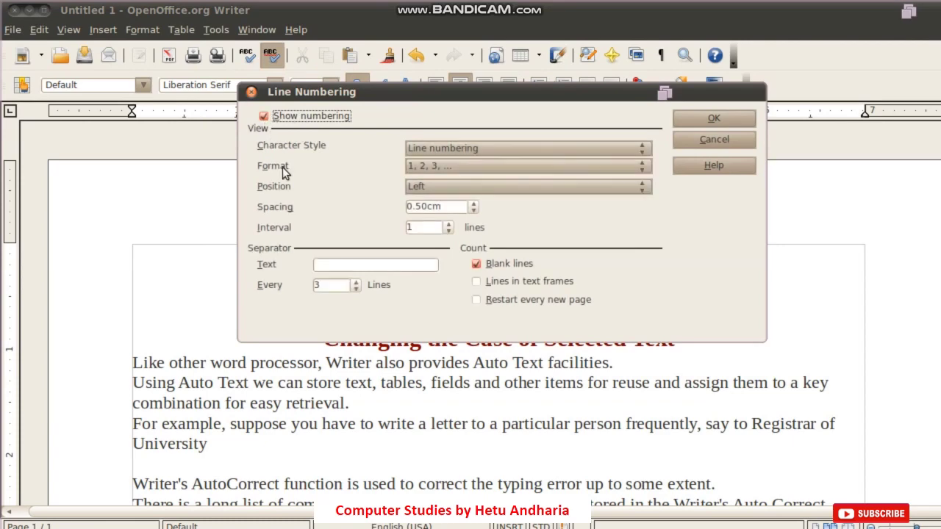
Review the available character styles and number formats for line numbering, keeping "Line numbering" and "1, 2, 3, ...".
click(452, 150)
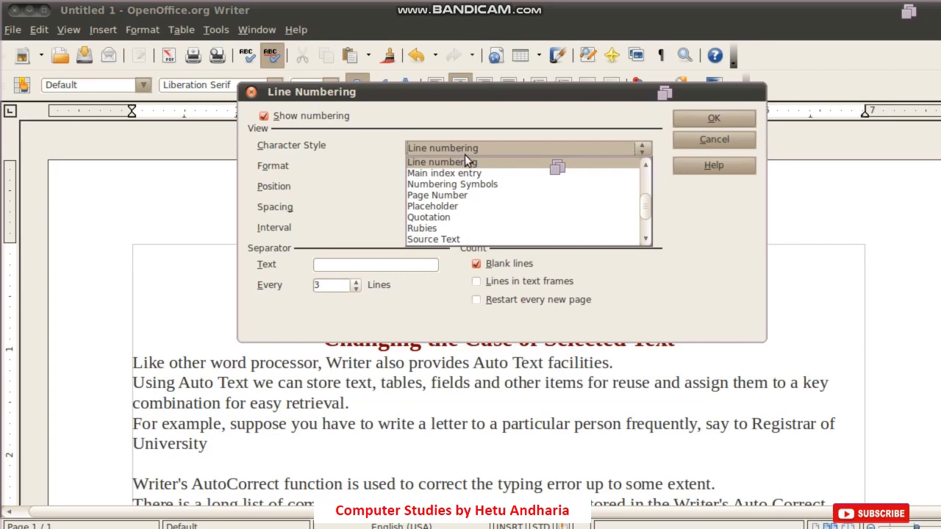
click(369, 144)
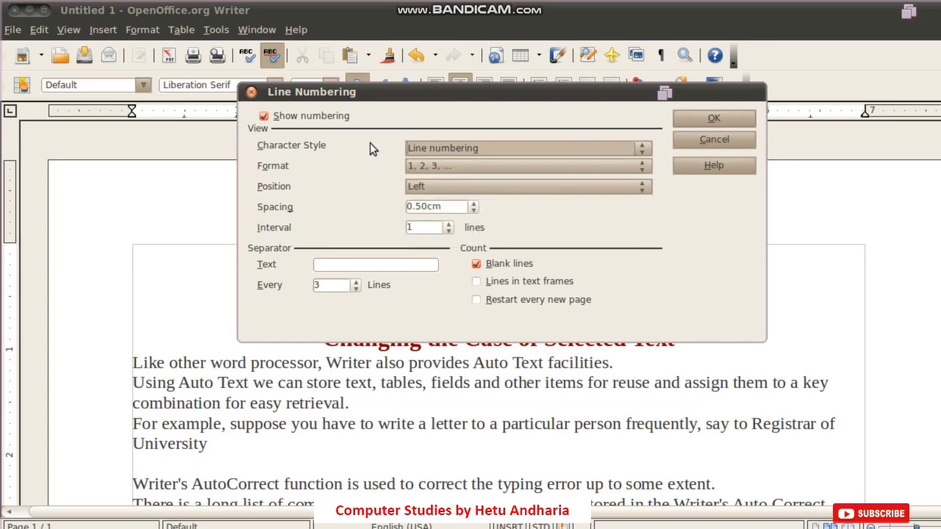
click(416, 167)
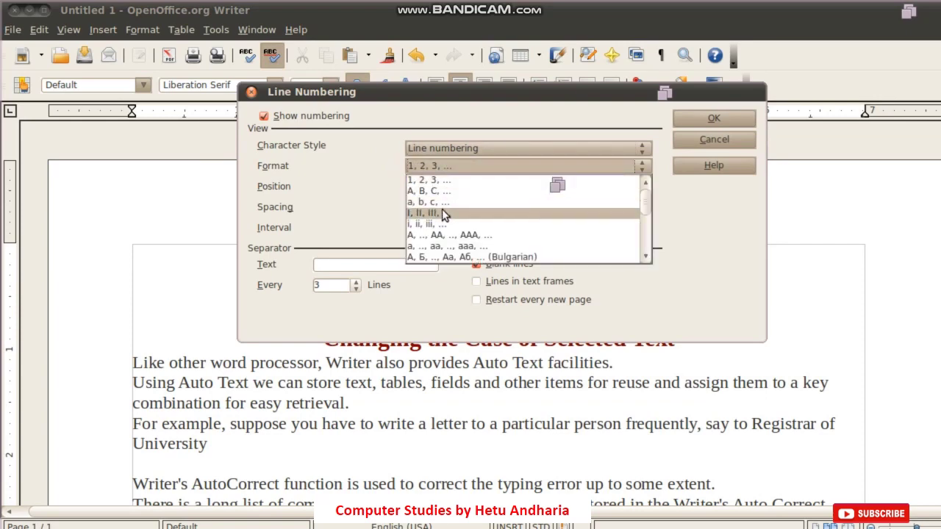
click(436, 167)
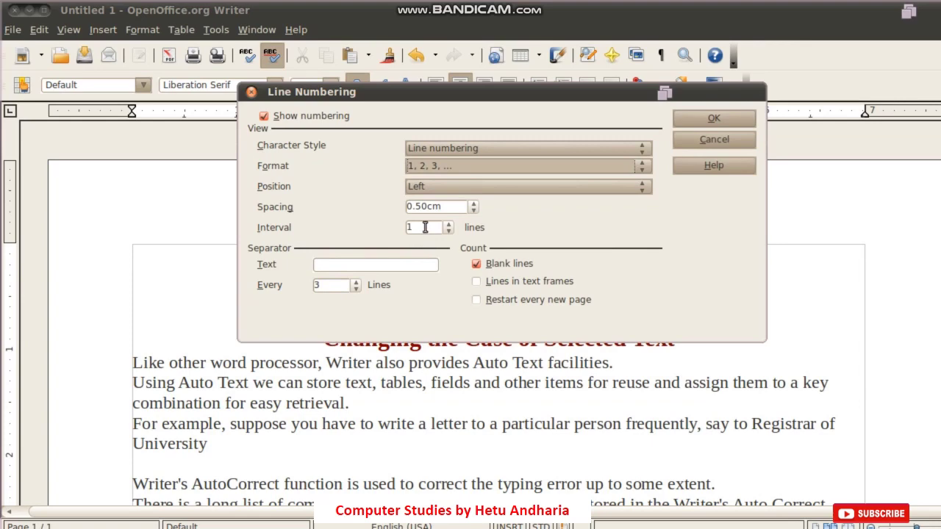
Apply the line numbering settings and look over the numbered lines through the end of the document.
click(697, 117)
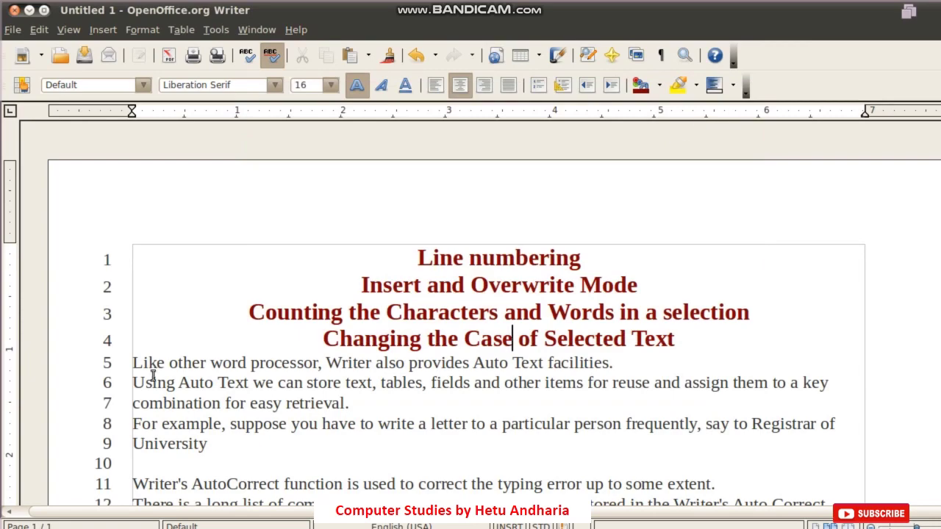
scroll(109, 271, down, 4)
scroll(109, 271, down, 2)
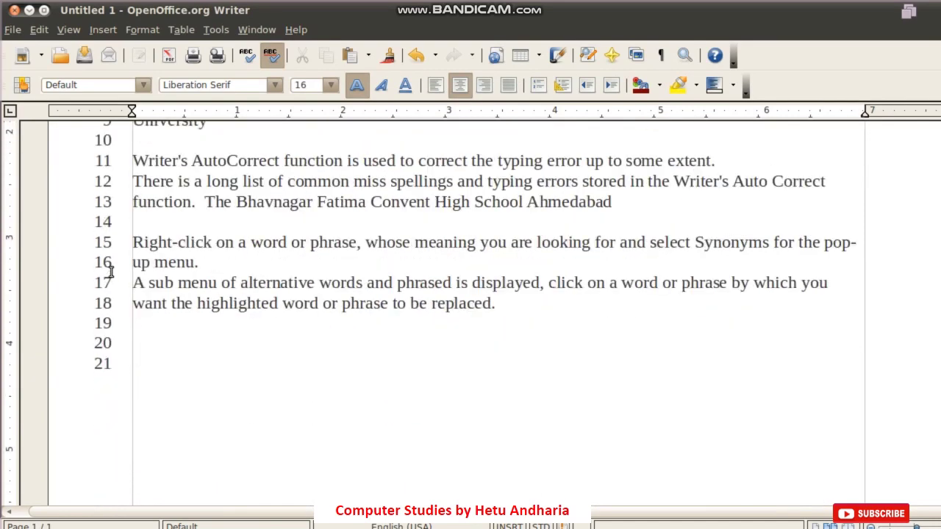
scroll(109, 271, up, 5)
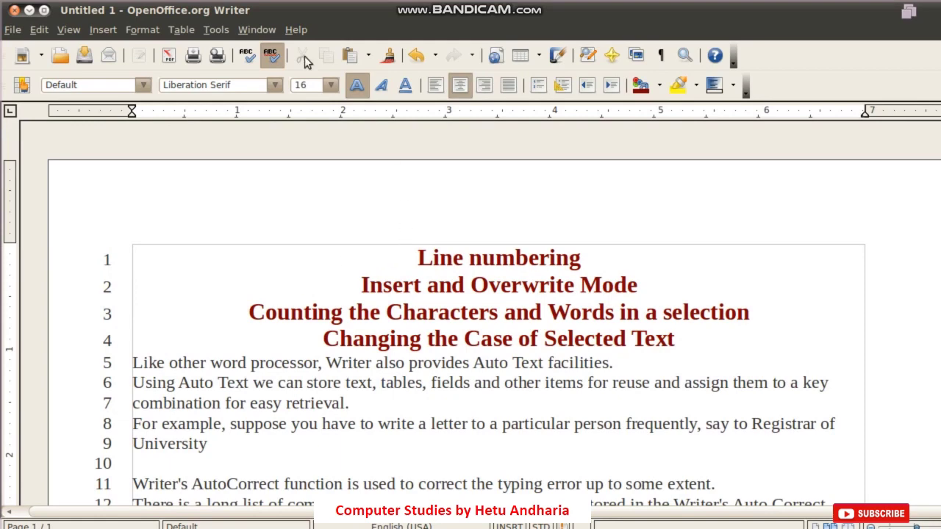
Reopen the Line Numbering settings and disable Show numbering for the document.
click(213, 29)
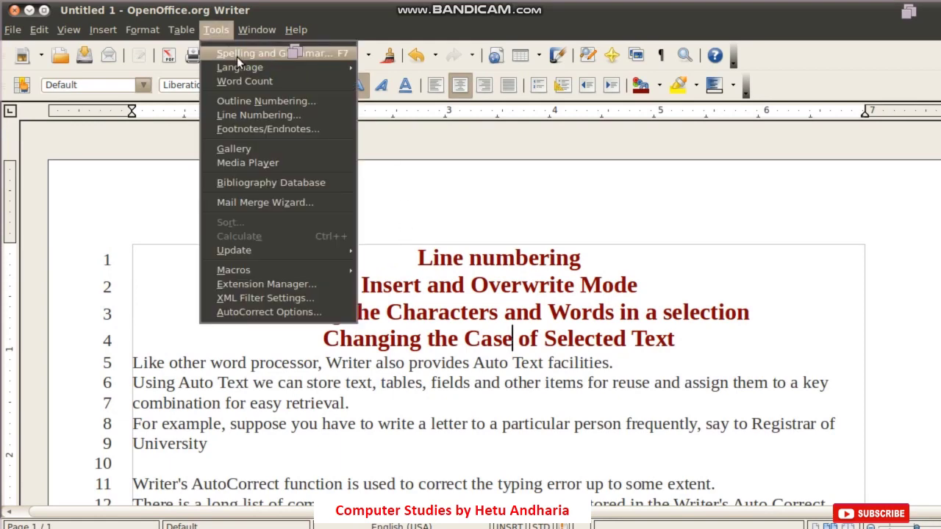
click(241, 115)
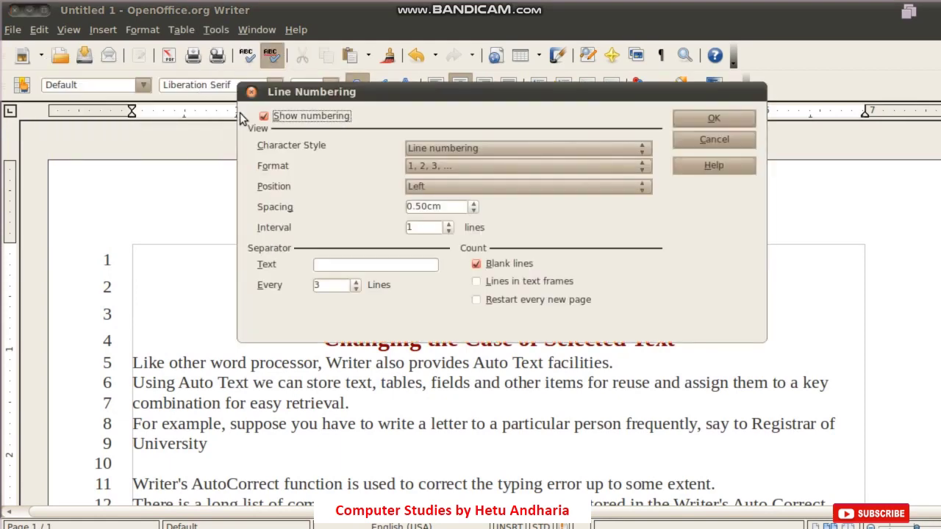
click(264, 116)
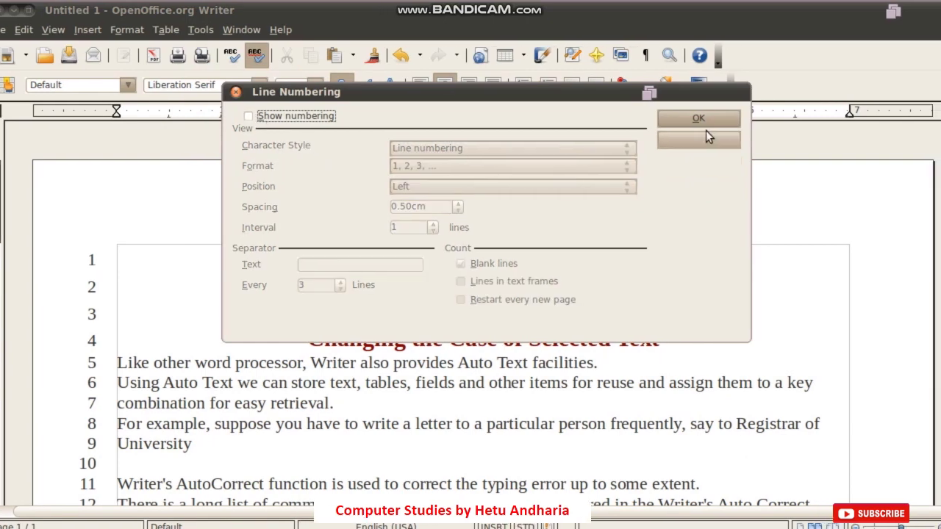
click(702, 119)
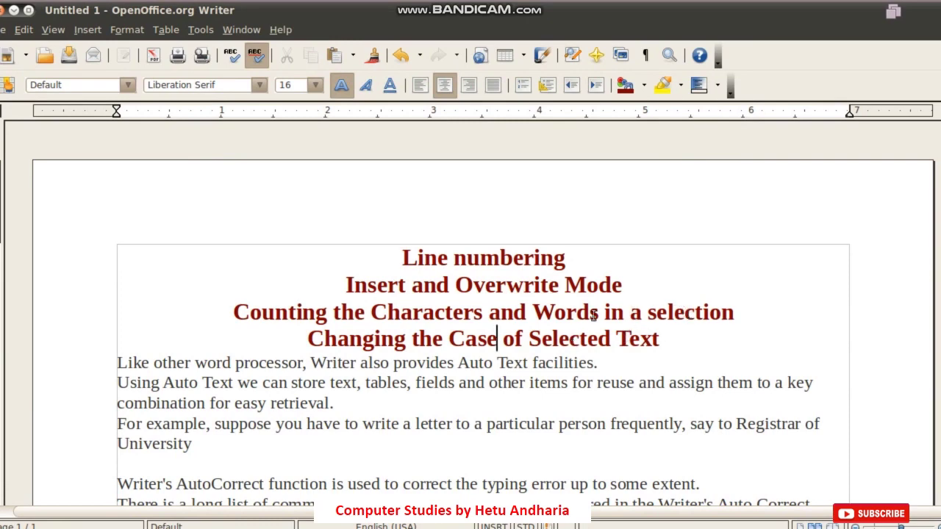
Insert "the" after "Case" in the "Changing the Case of Selected Text" heading.
scroll(528, 387, down, 1)
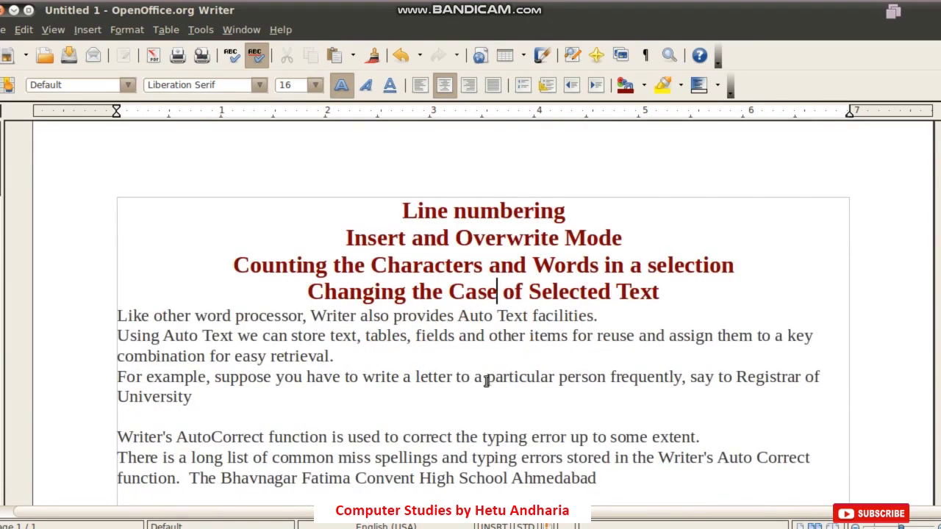
ctrl+scroll(489, 380, up, 2)
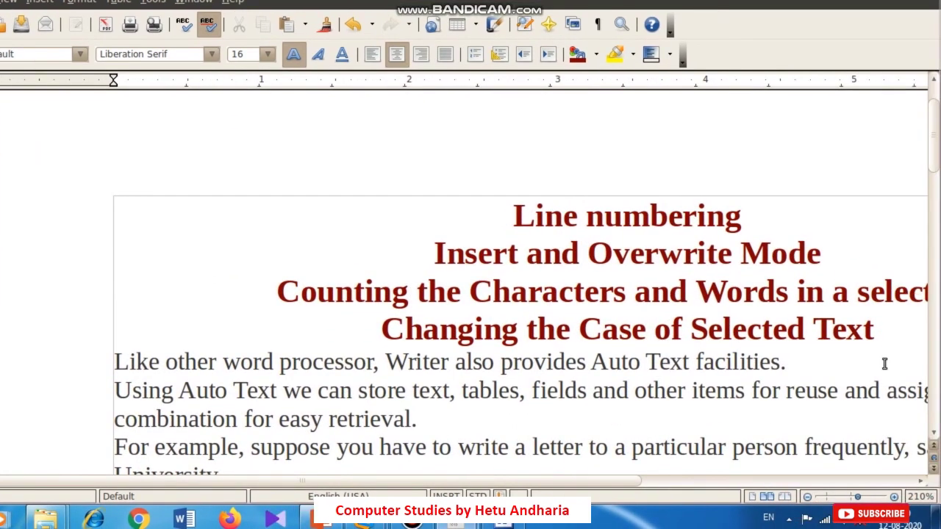
text(the)
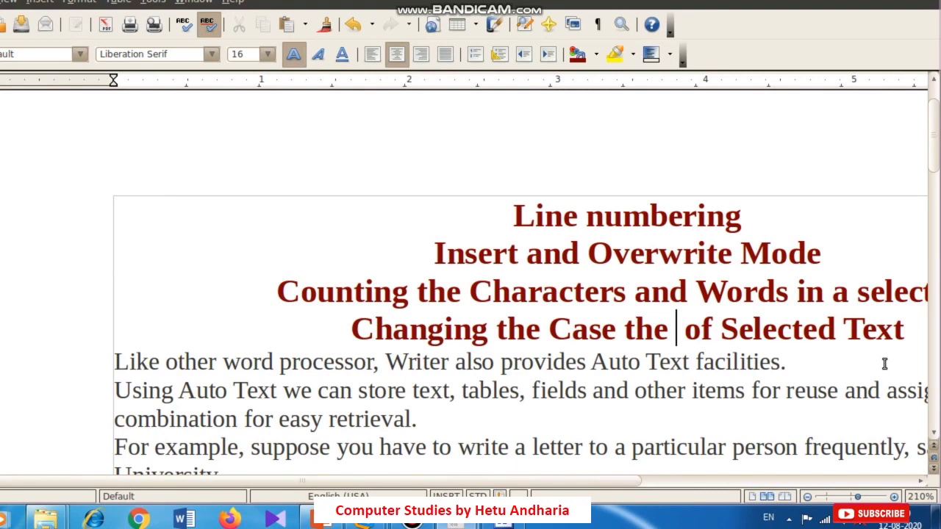
Switch to overwrite mode and replace "of Selected" in the fourth heading with repeated "the" text.
key(Insert)
text(the)
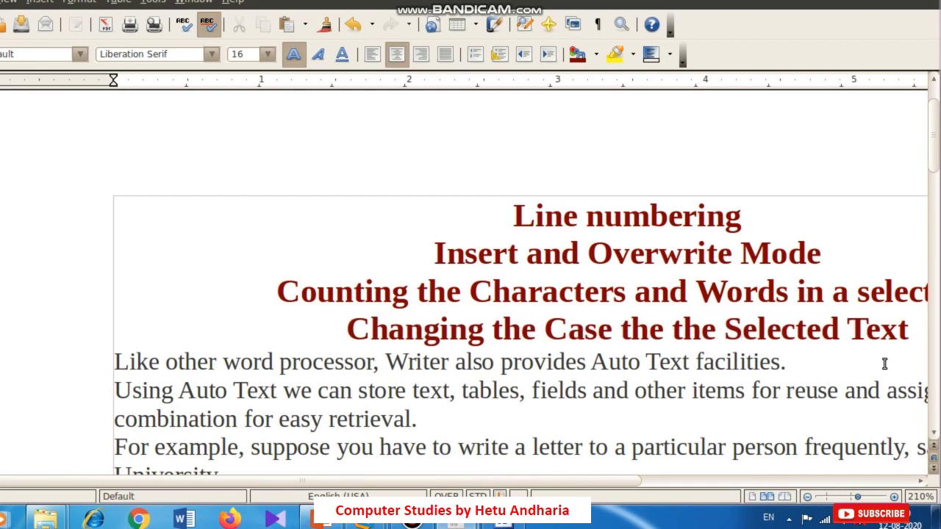
text( the)
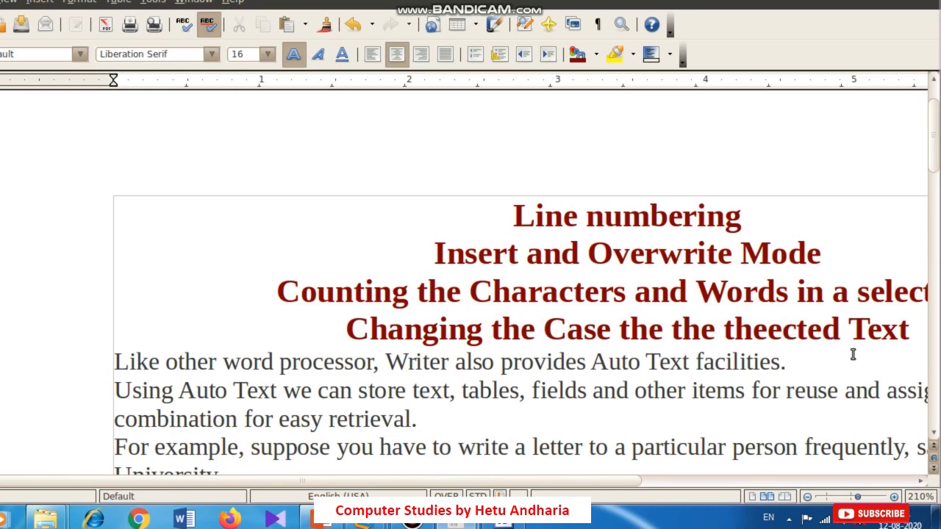
text(thetheth)
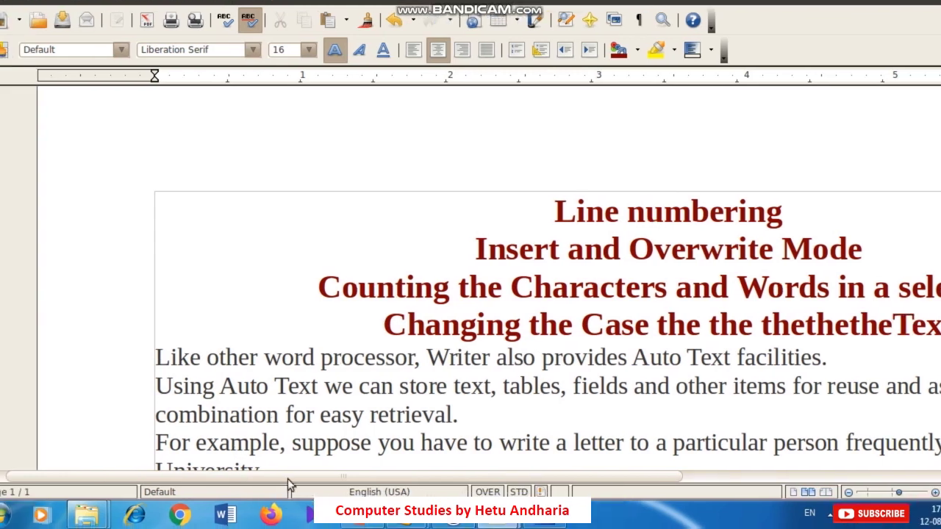
In the first body line, overwrite the characters directly after "Like other" with "very".
click(321, 357)
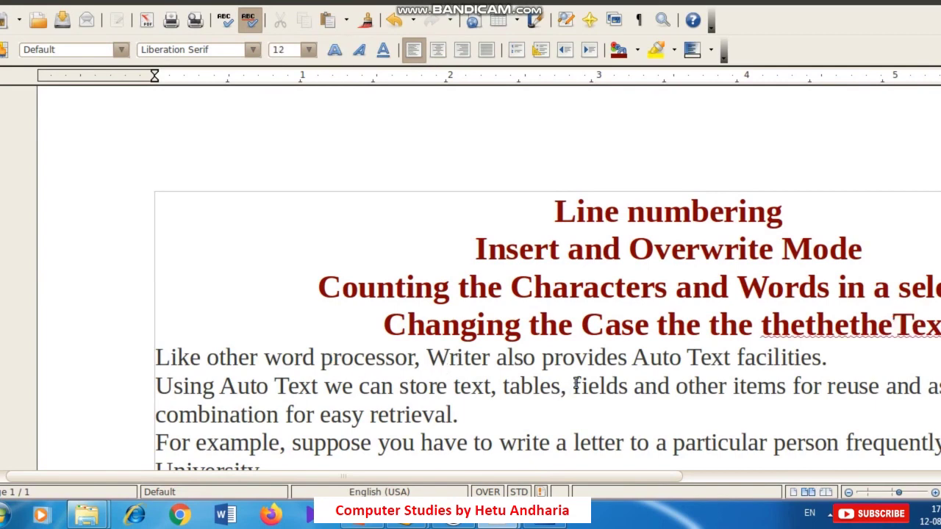
key(Left)
key(Left)
key(Left)
key(Left)
key(Left)
key(Left)
text(very)
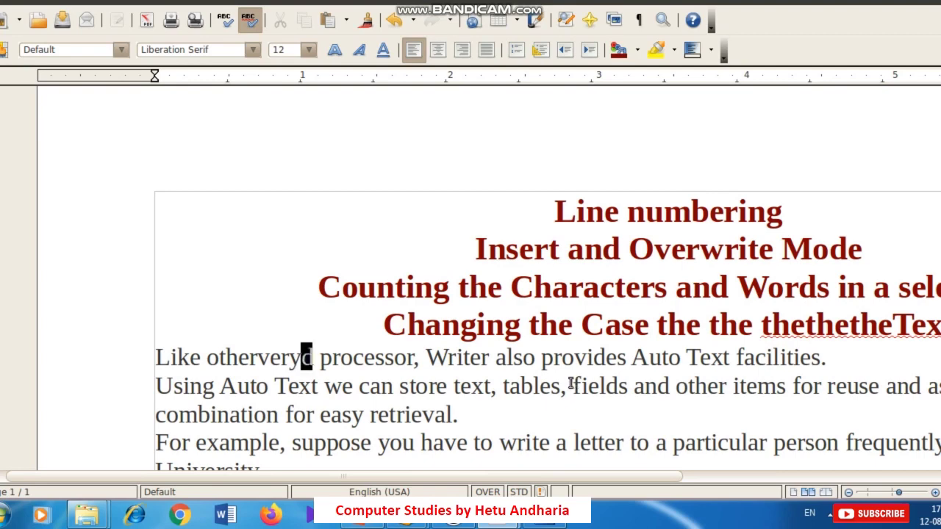
Return to insert mode and undo the overwriting in the first body line and of "Selected" in the fourth heading.
key(Insert)
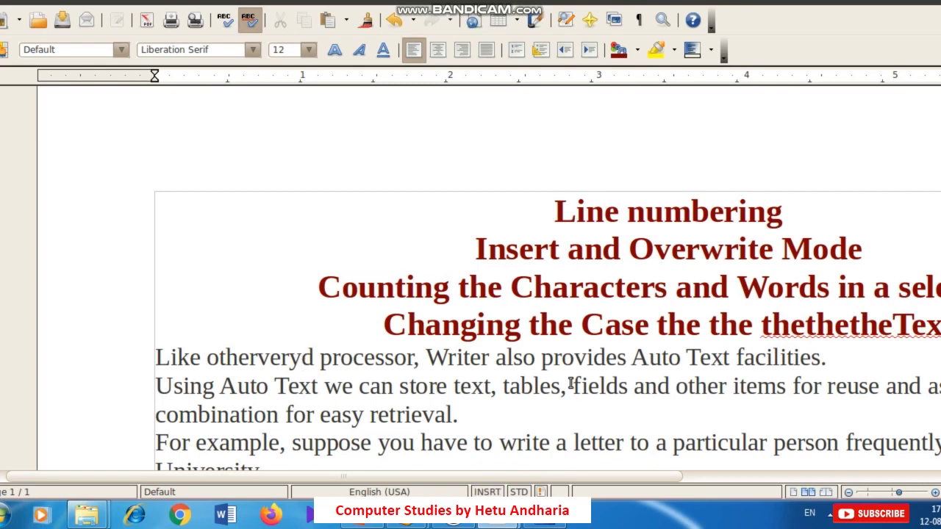
key(ctrl+z)
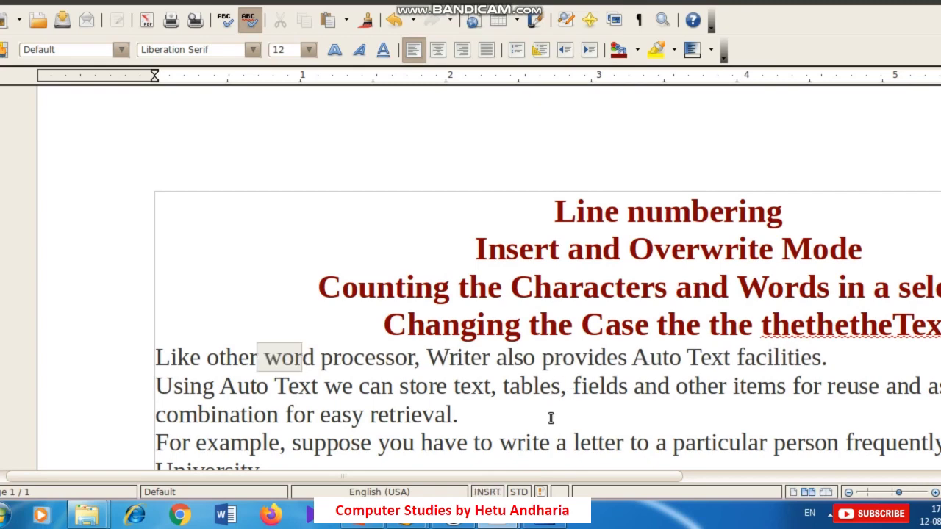
key(ctrl+z)
click(643, 385)
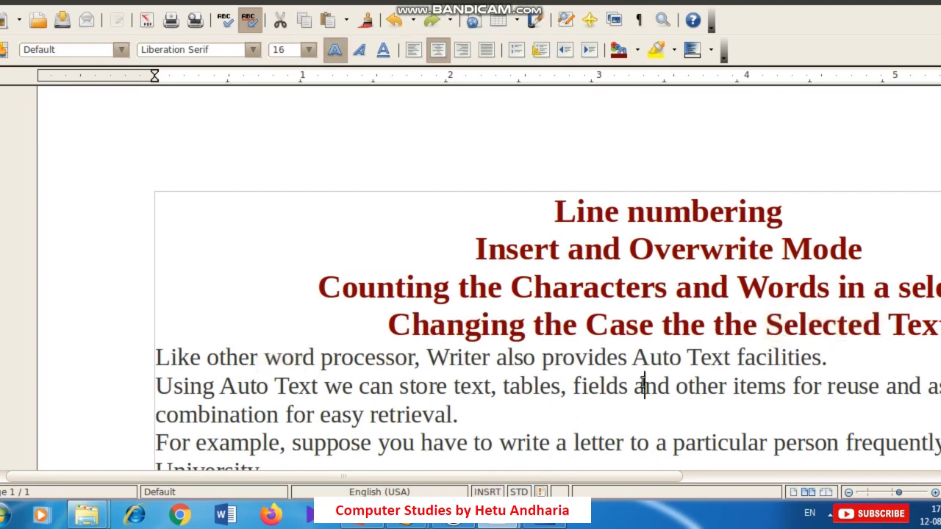
scroll(643, 385, down, 1)
key(ctrl+z)
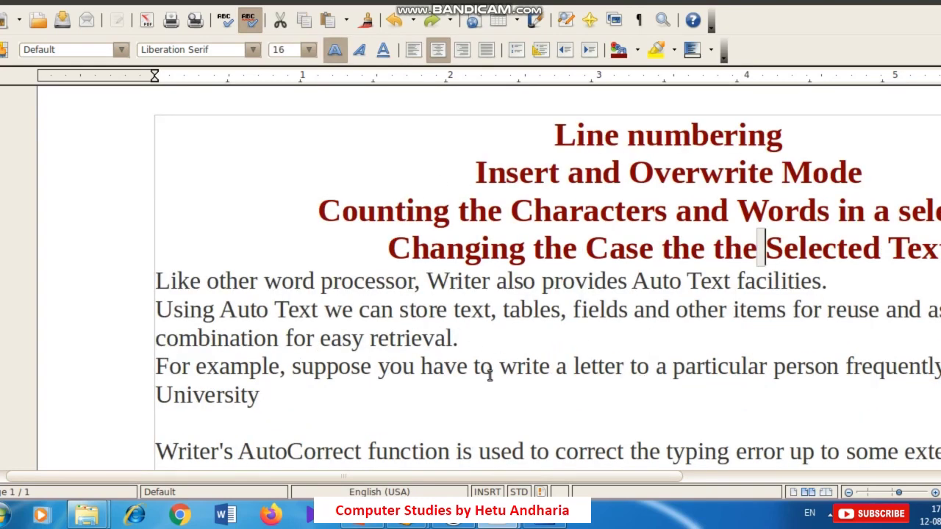
Select the body text from "Like other word processor" through "combination for easy retrieval.".
drag(566, 477, 662, 477)
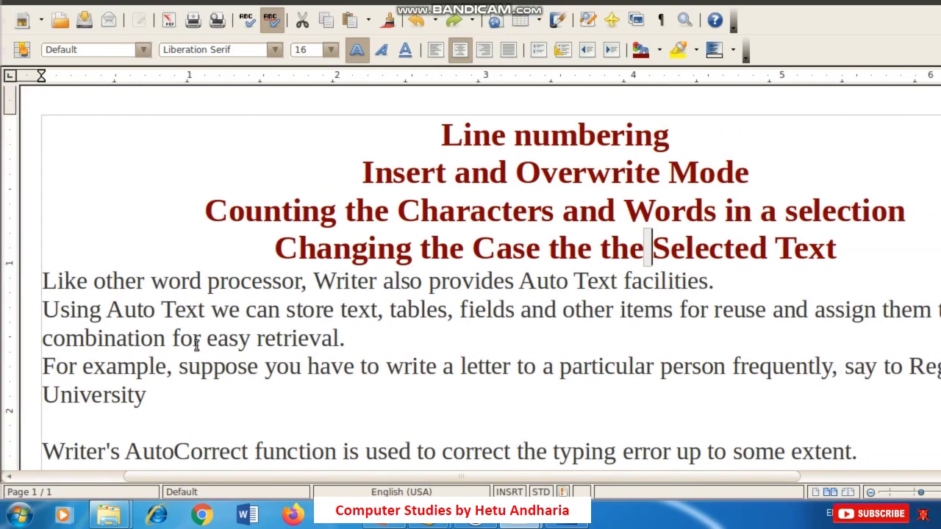
drag(20, 277, 358, 340)
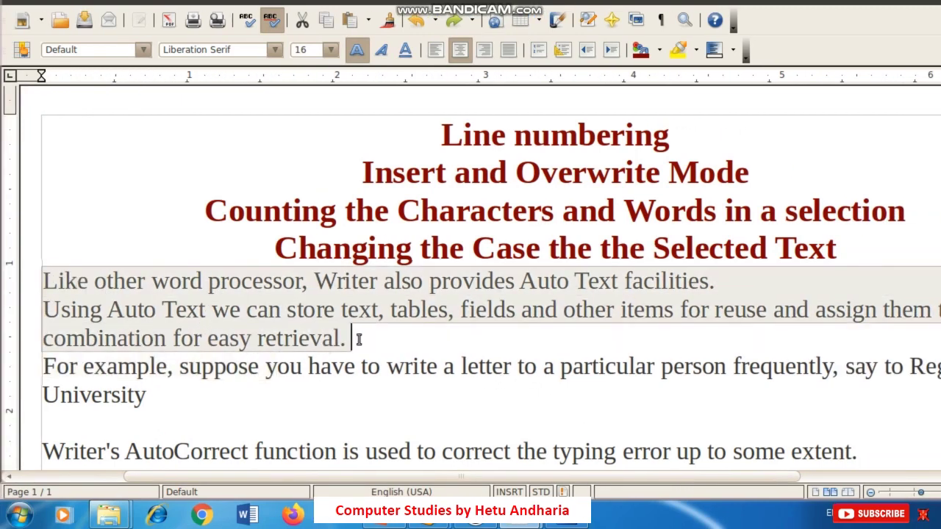